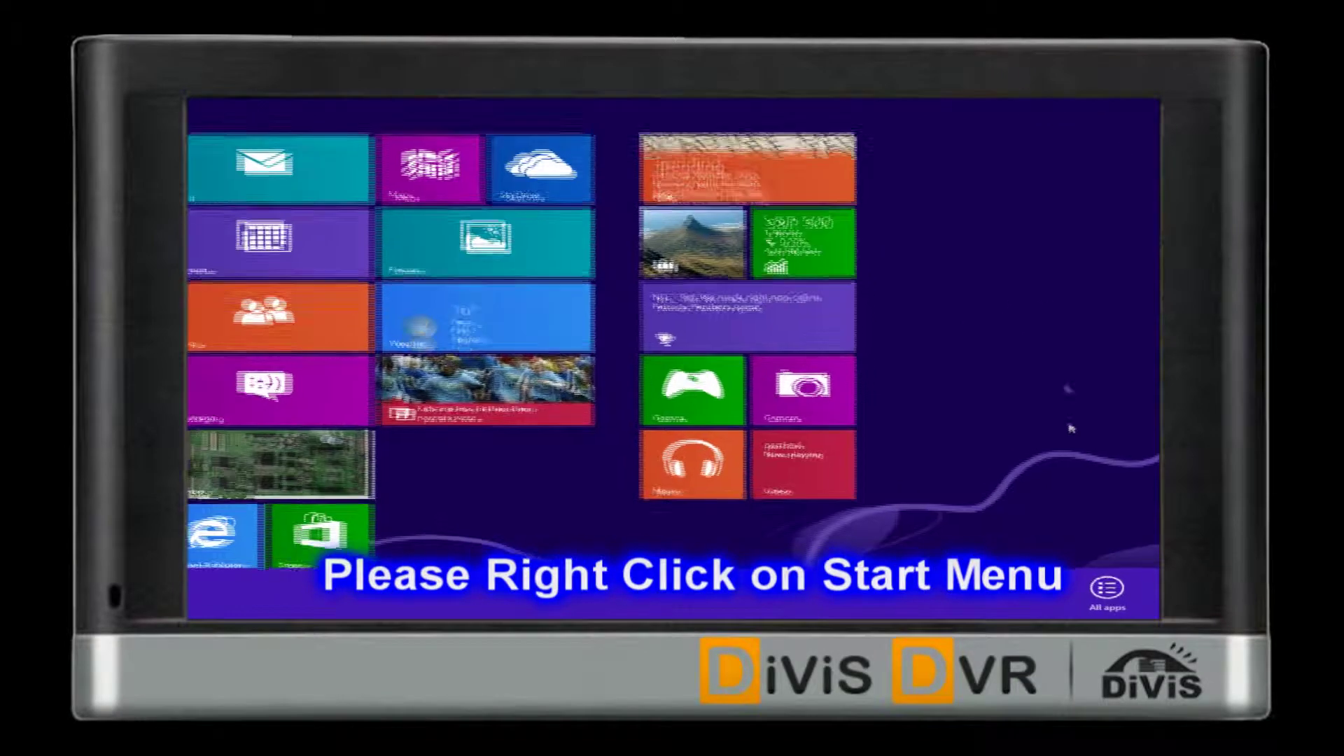
# Open Control Panel from the Windows 8 Start screen's All apps list under Windows System
pyautogui.rightClick(1065, 390)
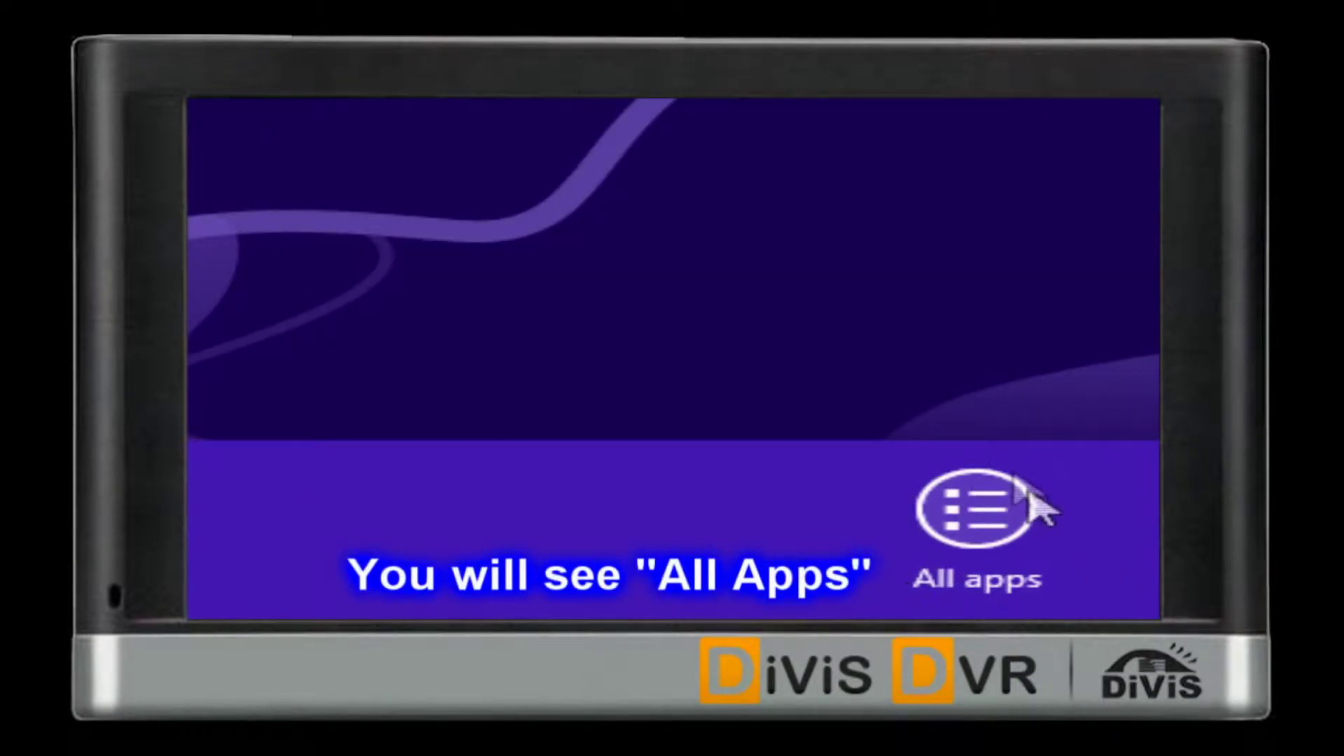
pyautogui.click(979, 518)
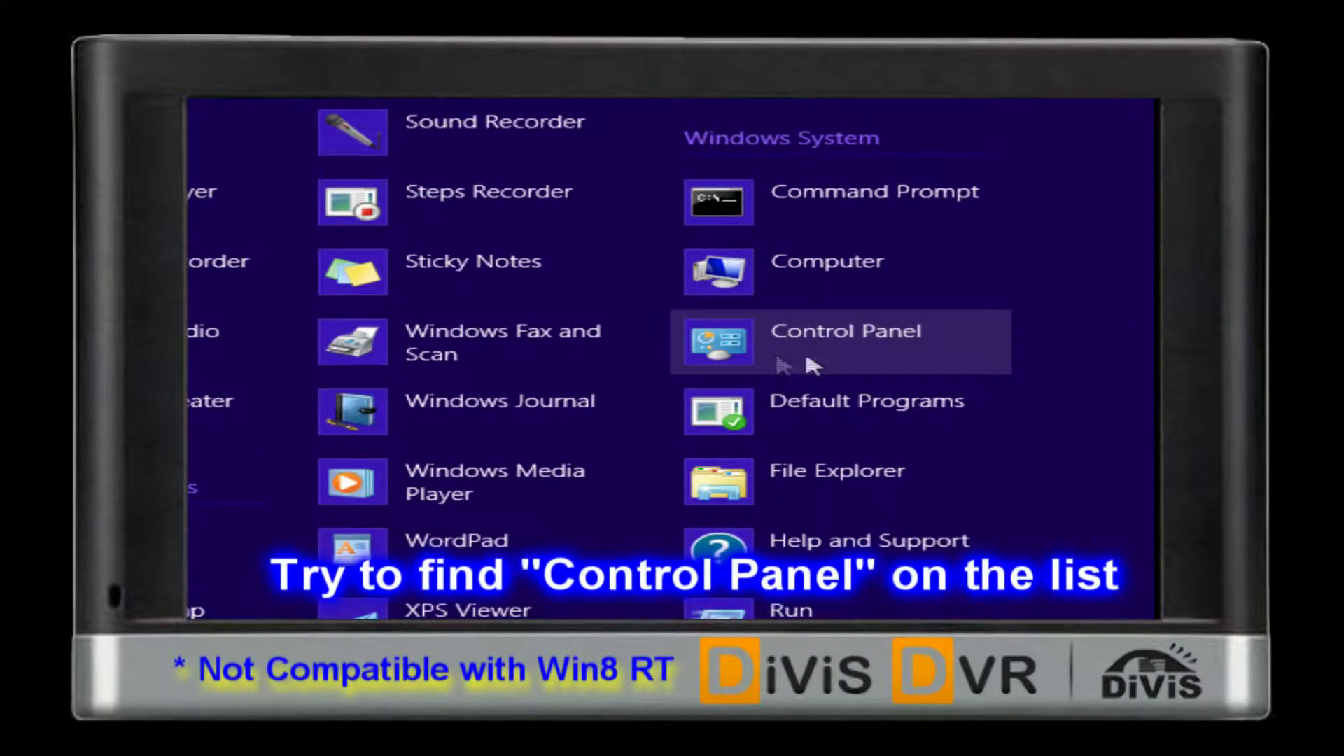
pyautogui.click(897, 347)
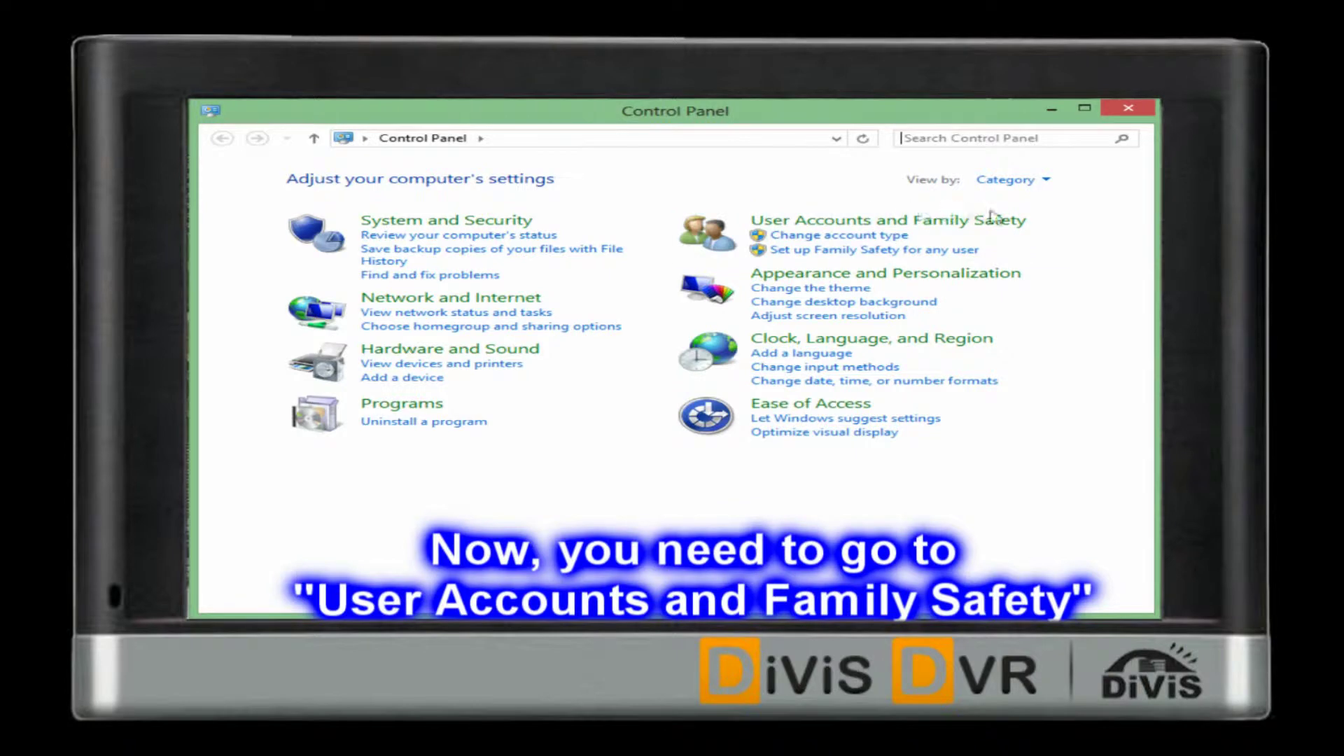
# Go to User Accounts under User Accounts and Family Safety
pyautogui.click(969, 231)
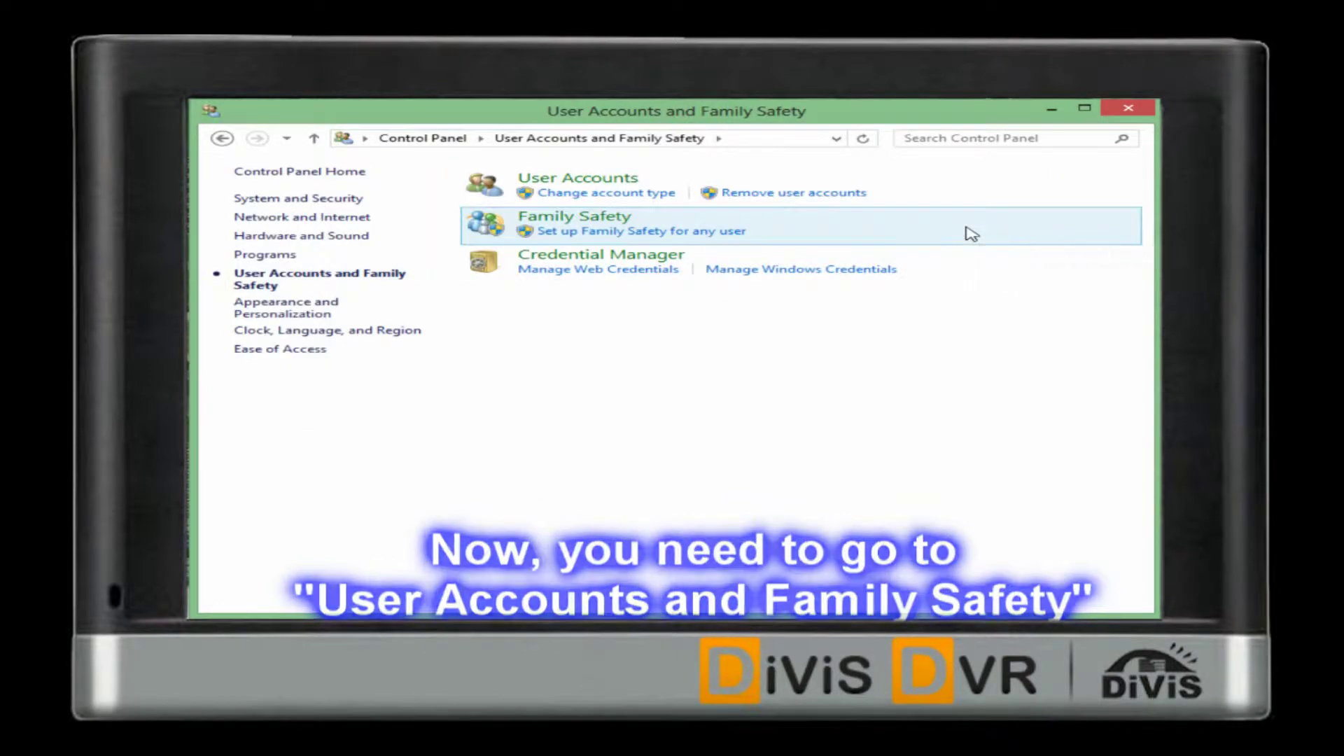
pyautogui.click(578, 184)
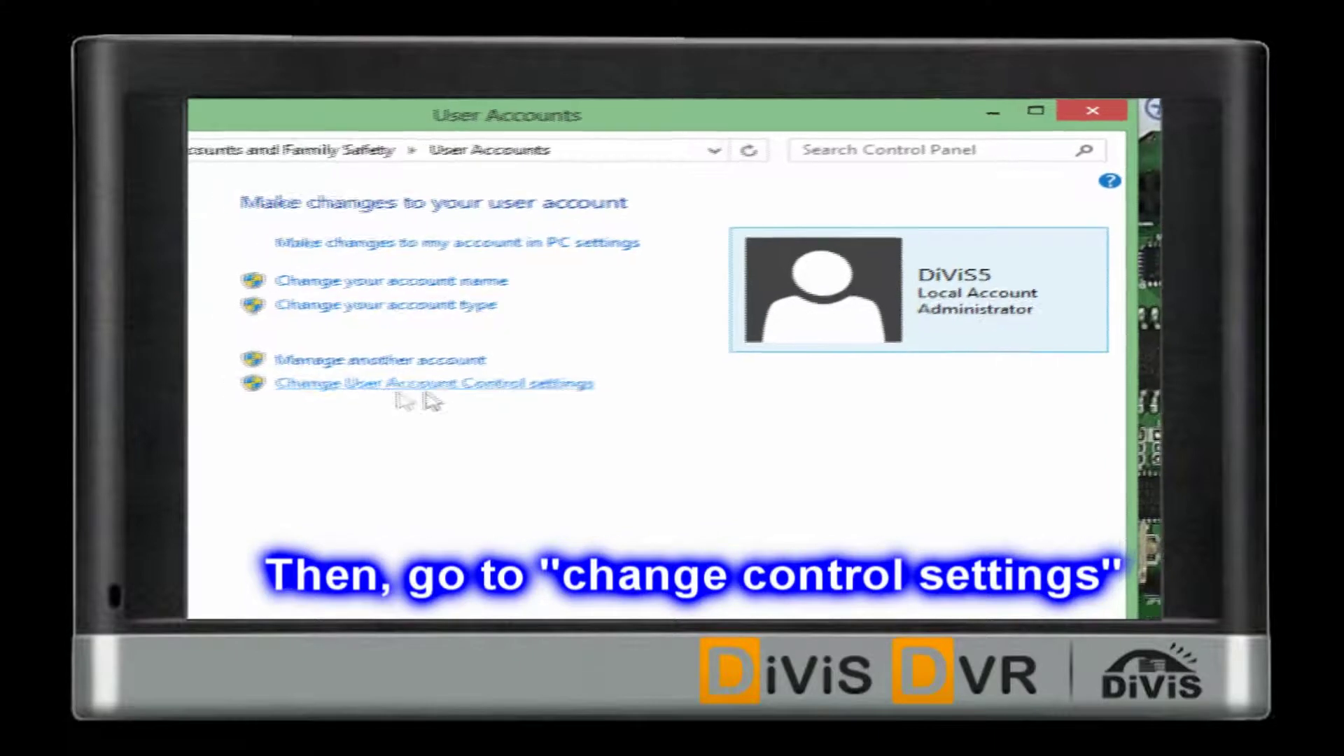
# Lower the User Account Control slider to Never notify and apply it with OK
pyautogui.click(686, 348)
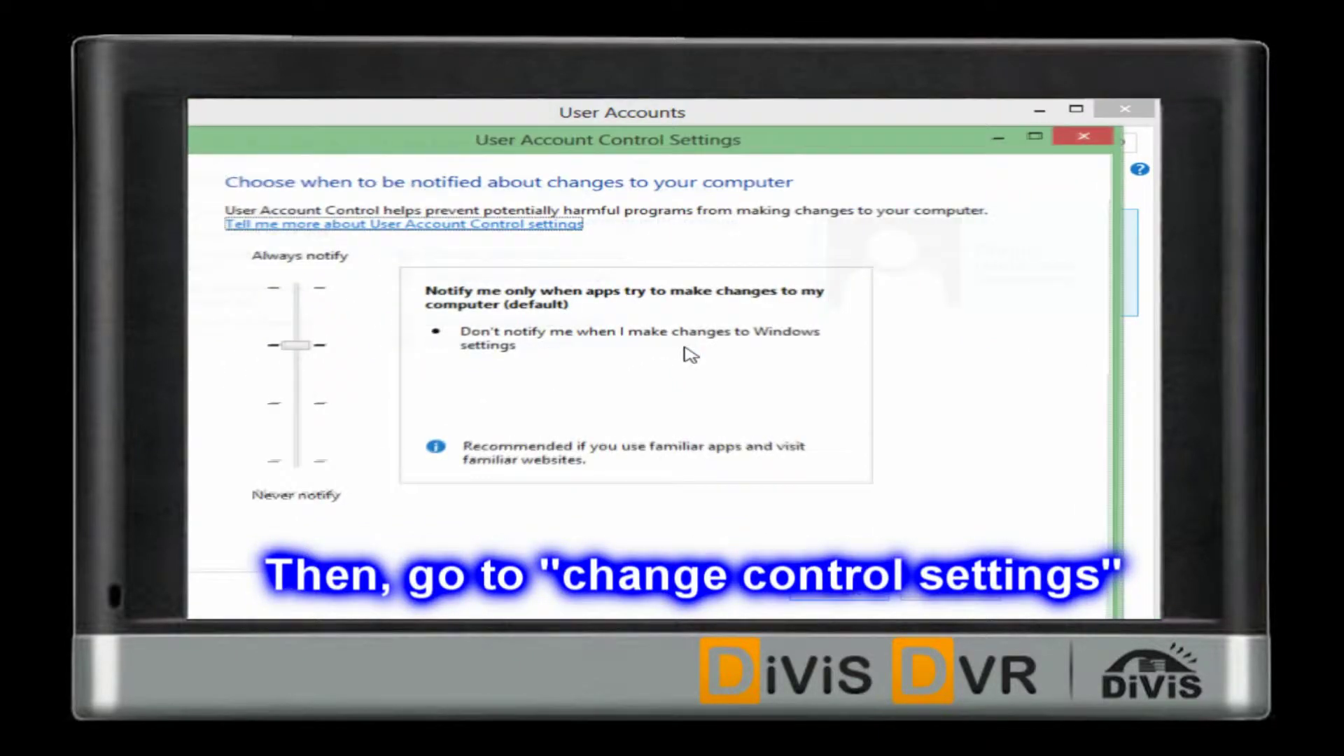
pyautogui.moveTo(315, 347); pyautogui.dragTo(308, 456)
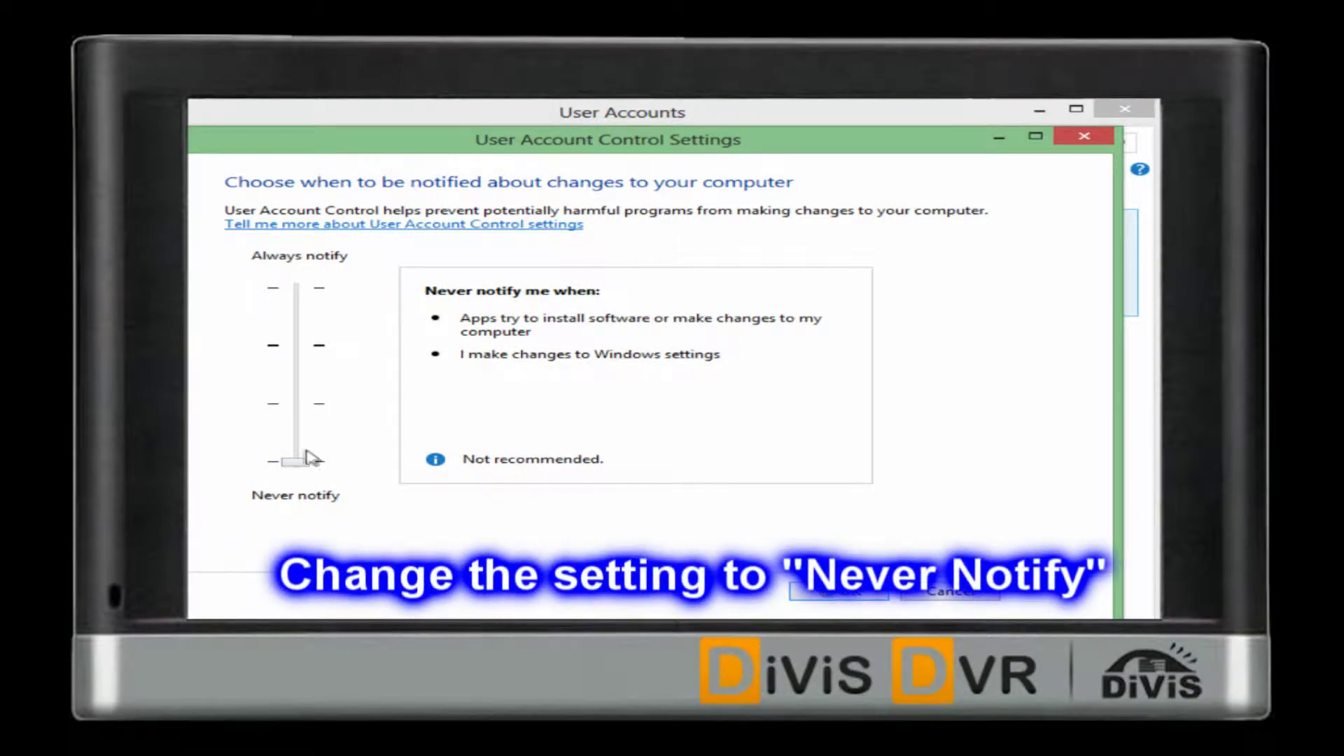
pyautogui.click(825, 595)
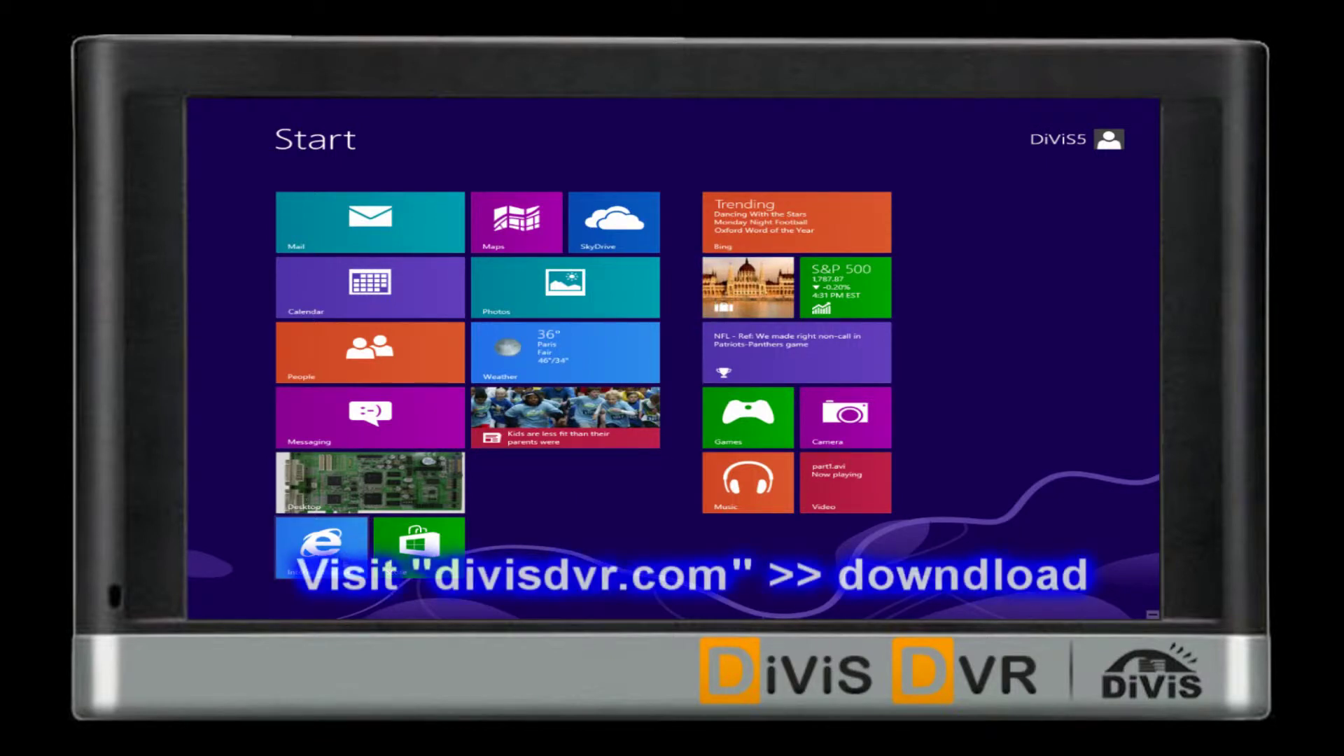
# Launch Internet Explorer and reload the divisdvr.com Software download page
pyautogui.click(343, 539)
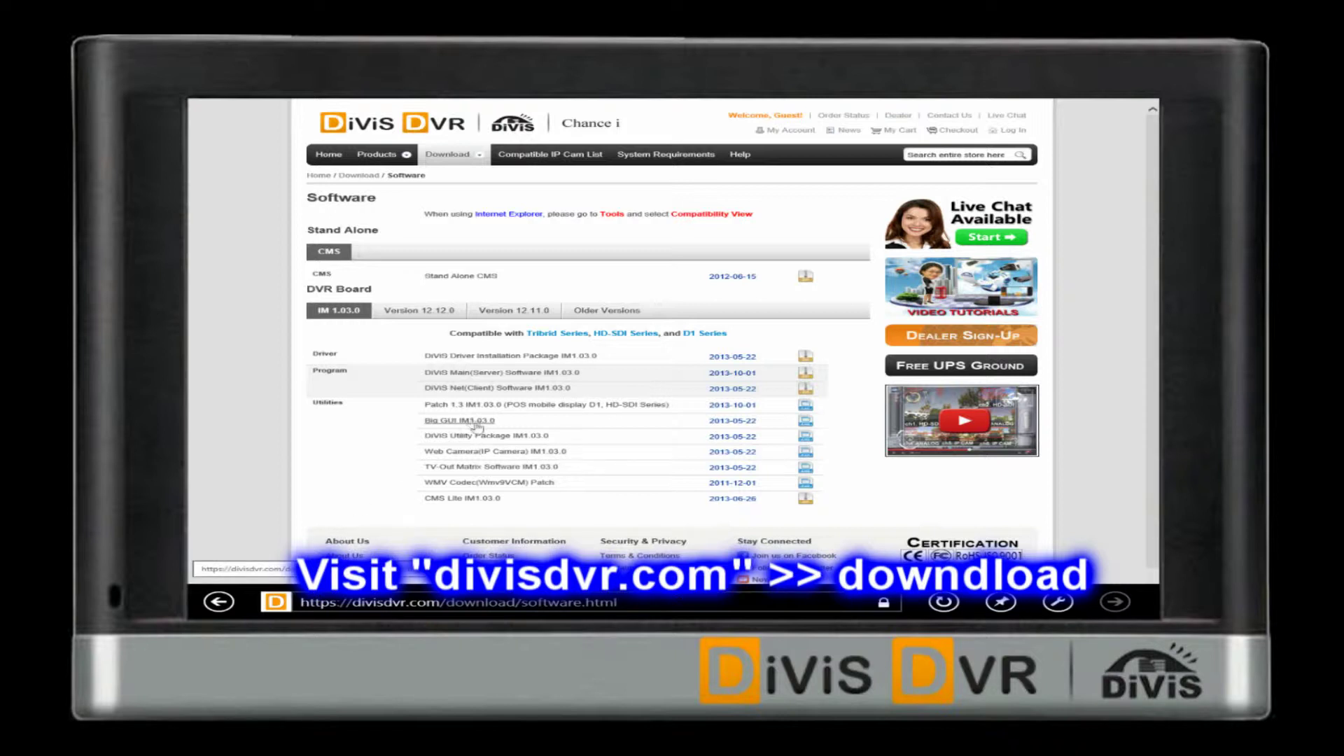
pyautogui.click(387, 603)
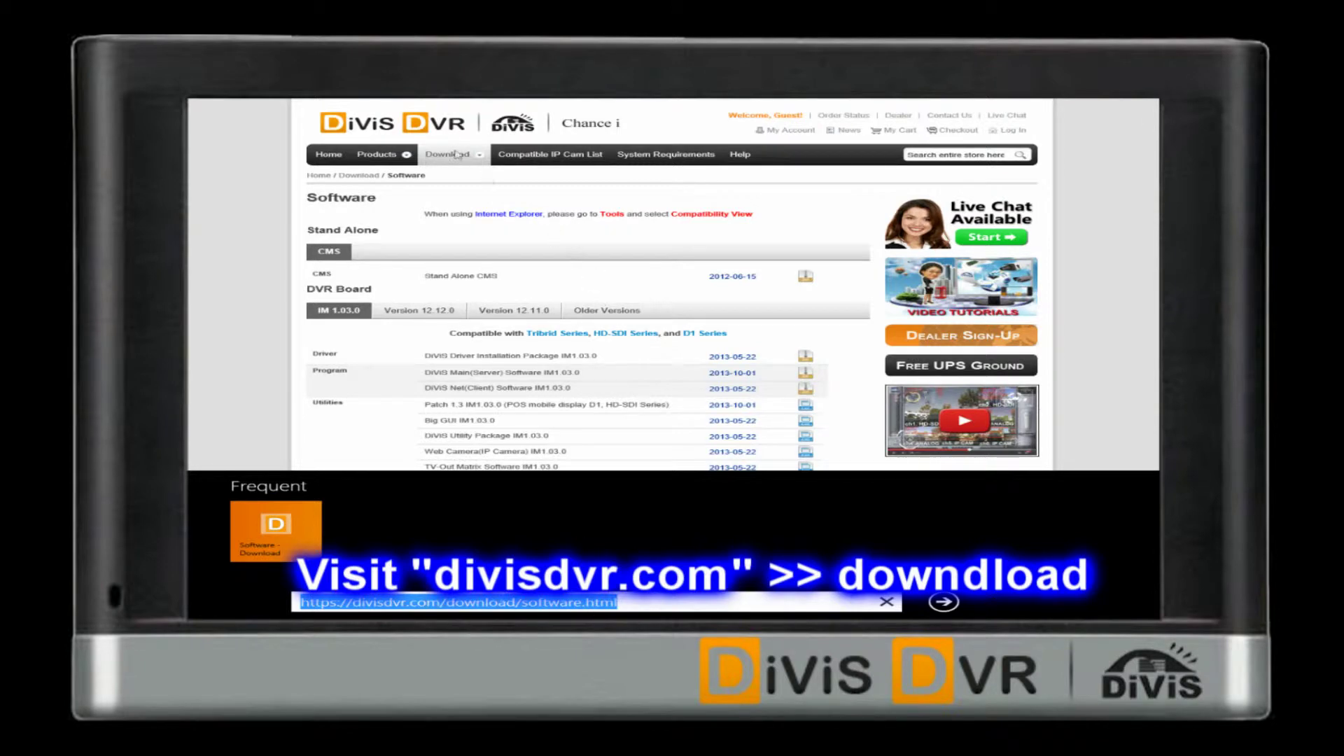
pyautogui.press('Return')
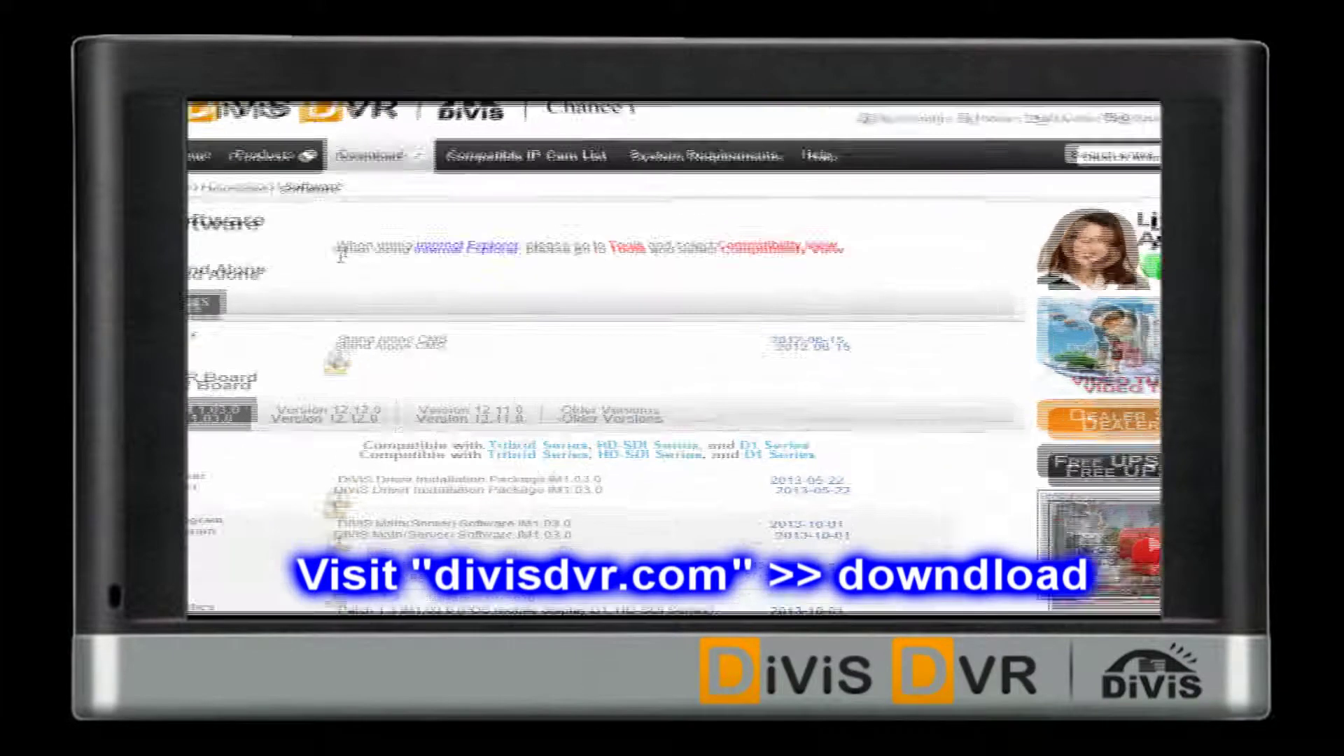
# Highlight the page's Internet Explorer compatibility note and its Compatibility View wording
pyautogui.moveTo(424, 215); pyautogui.dragTo(596, 220)
pyautogui.moveTo(633, 376); pyautogui.dragTo(949, 362)
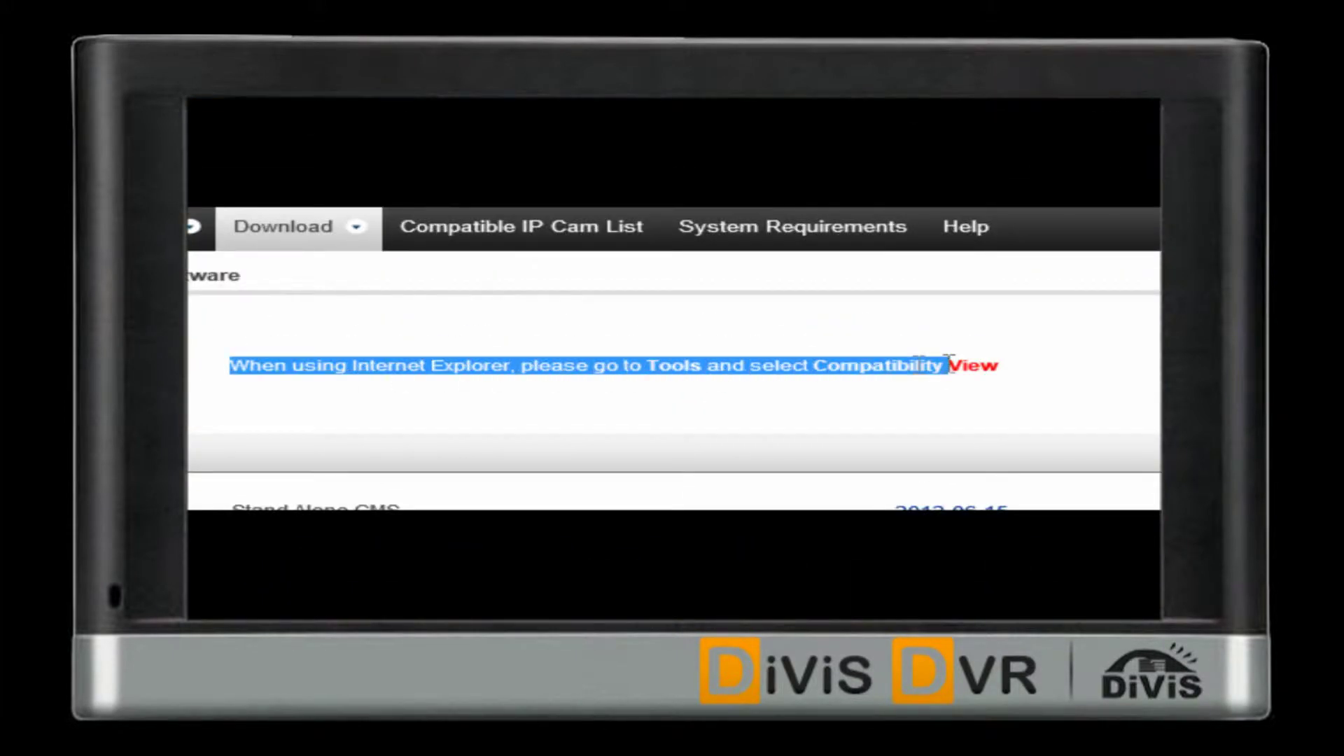
pyautogui.click(1016, 362)
pyautogui.moveTo(823, 369); pyautogui.dragTo(1017, 369)
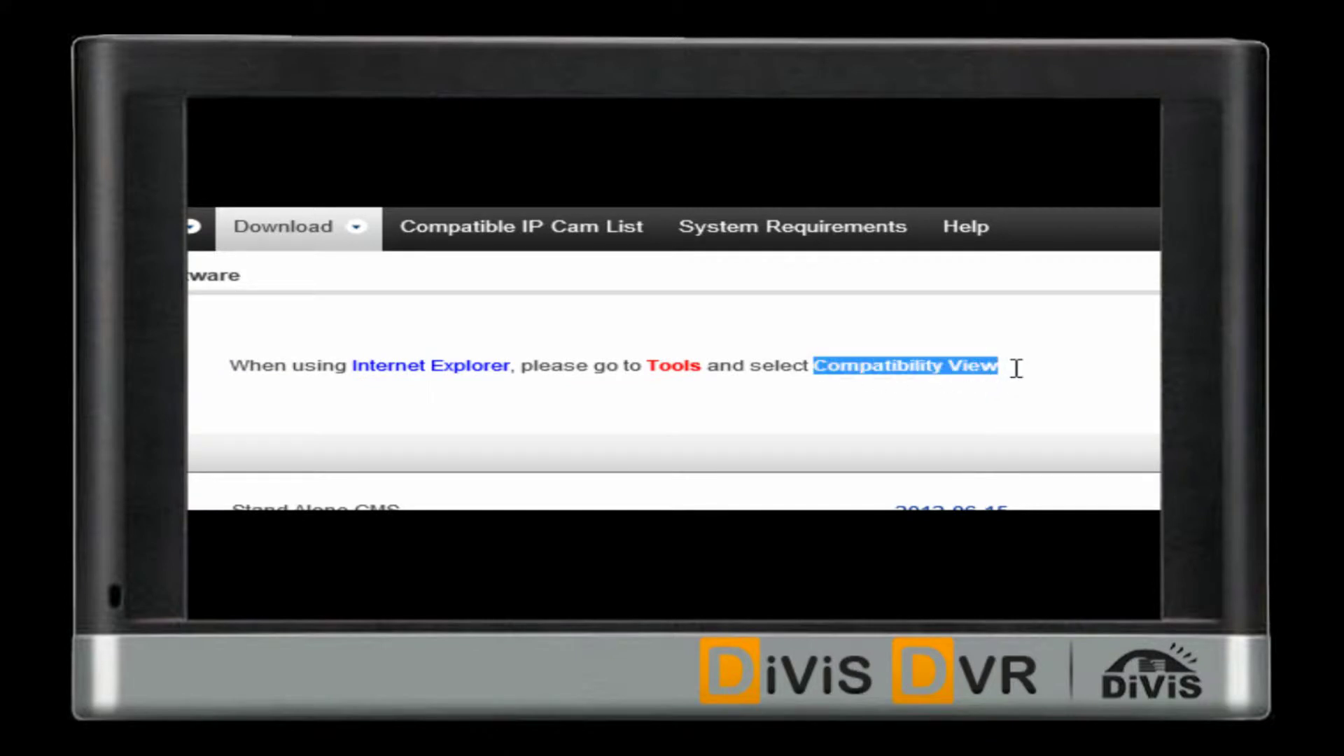
pyautogui.click(1016, 369)
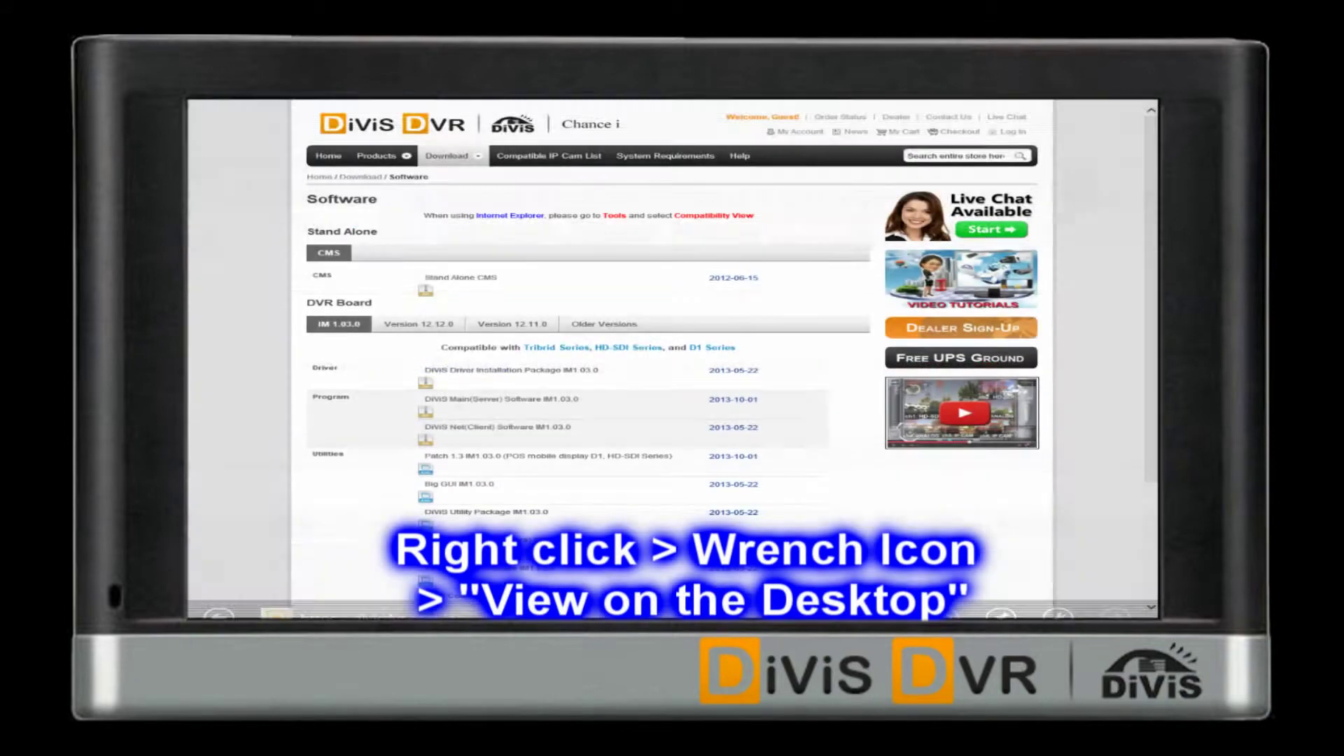
# Reopen the download page in desktop Internet Explorer via View on the desktop
pyautogui.press('super+z')
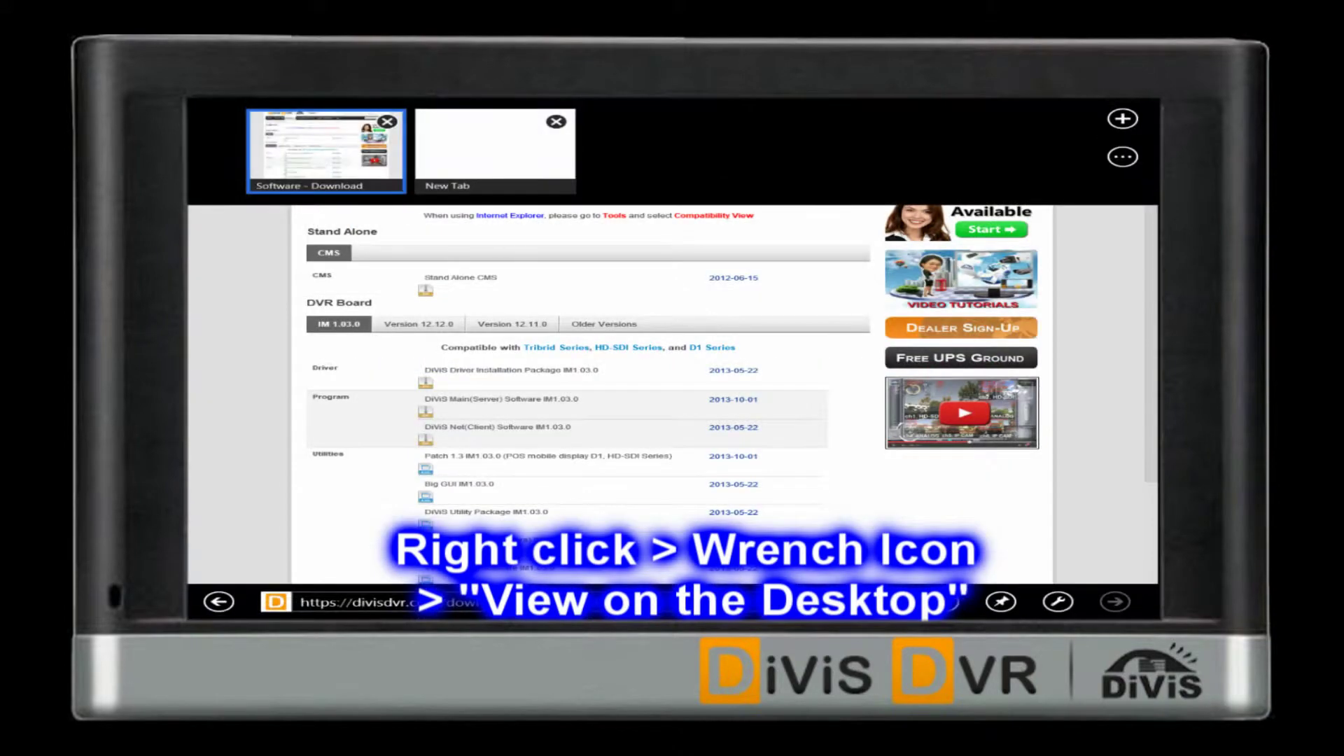
pyautogui.click(1048, 582)
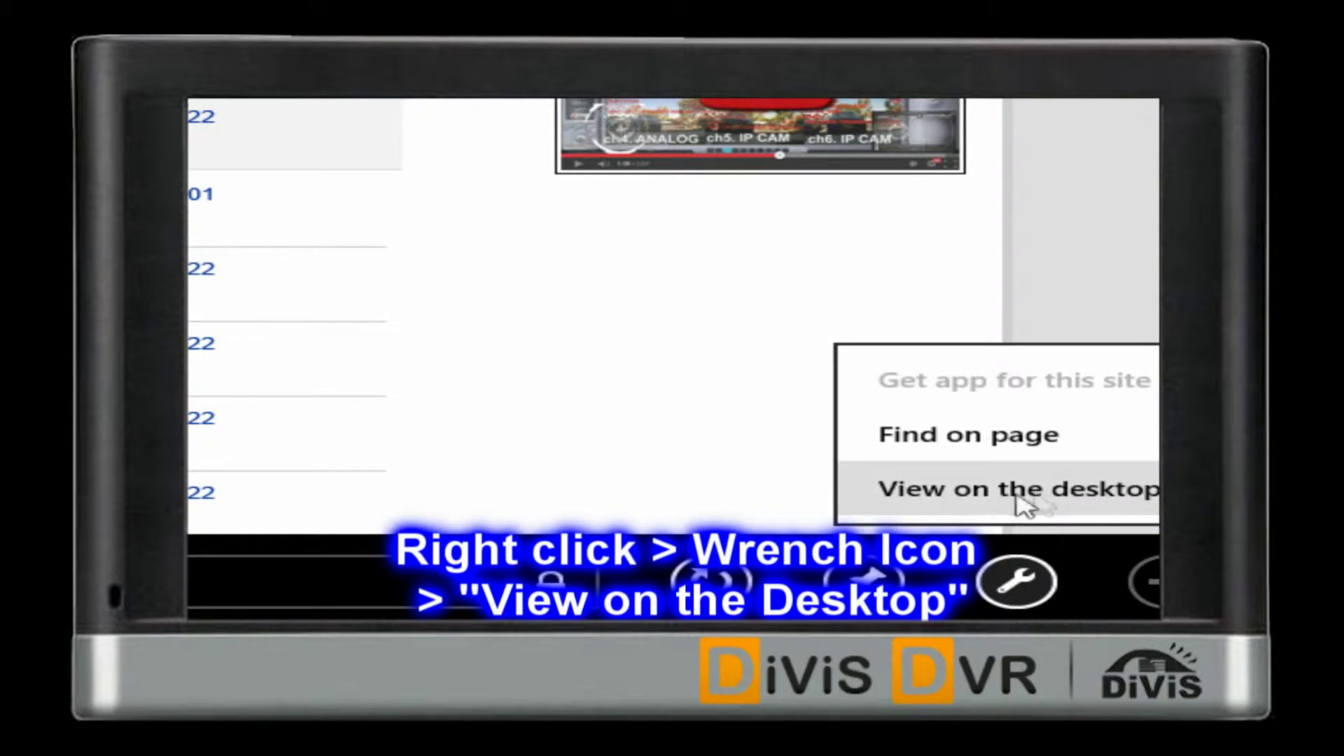
pyautogui.click(1104, 502)
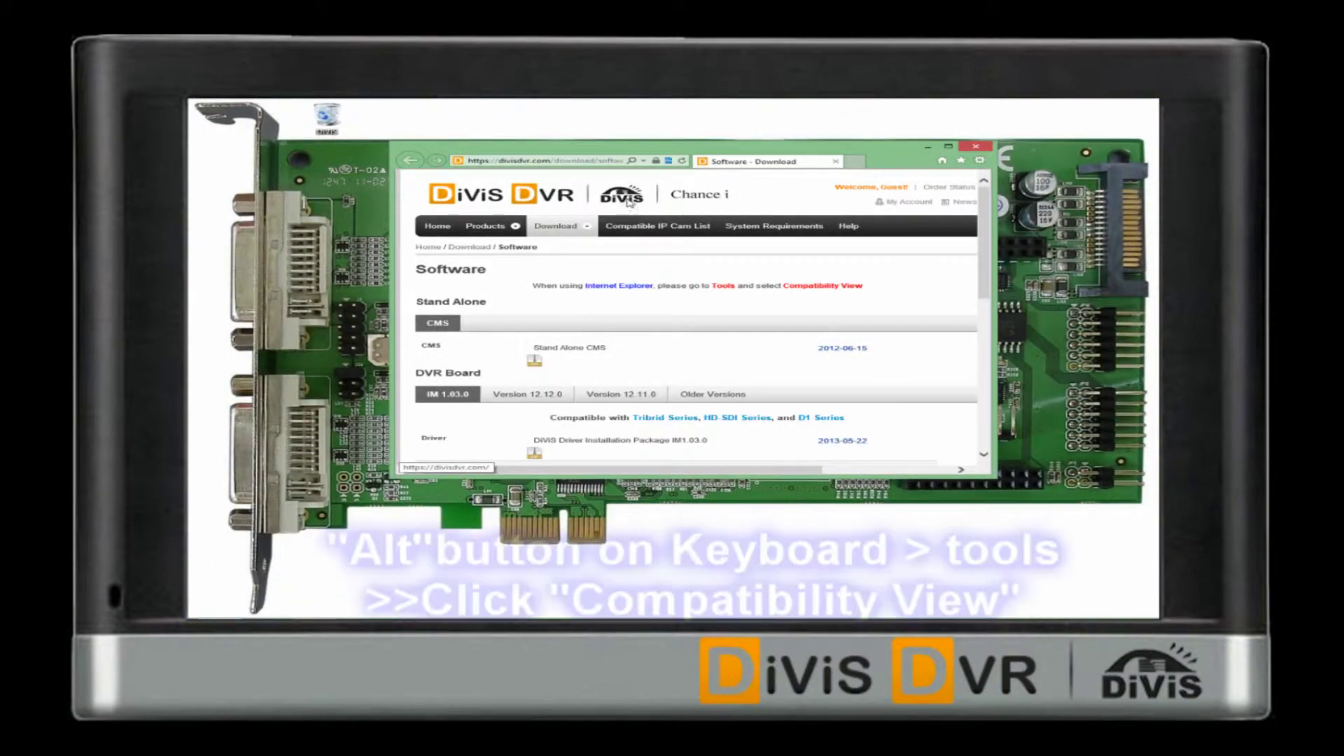
# Check the browser's tools menu, then switch the DVR Board downloads from Version 12.12.0 to IM 1.03.0
pyautogui.press('alt')
pyautogui.click(564, 208)
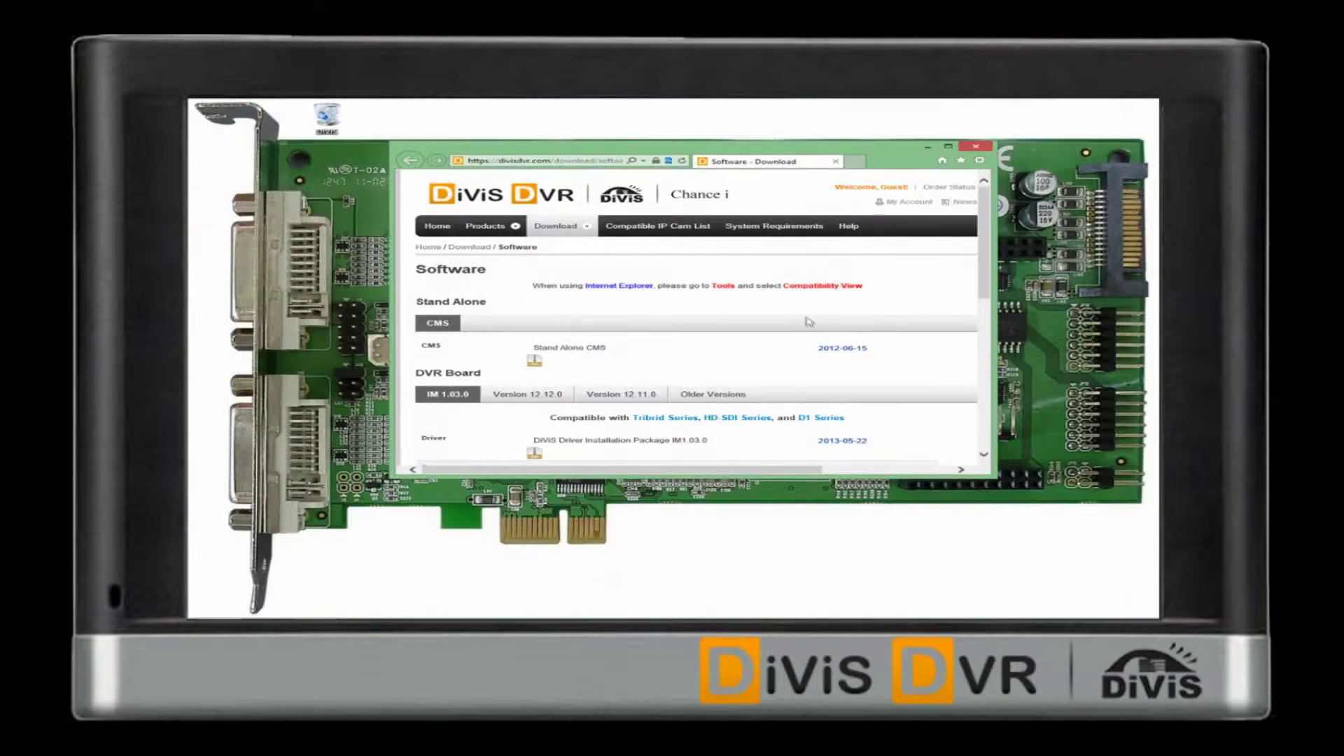
pyautogui.click(539, 396)
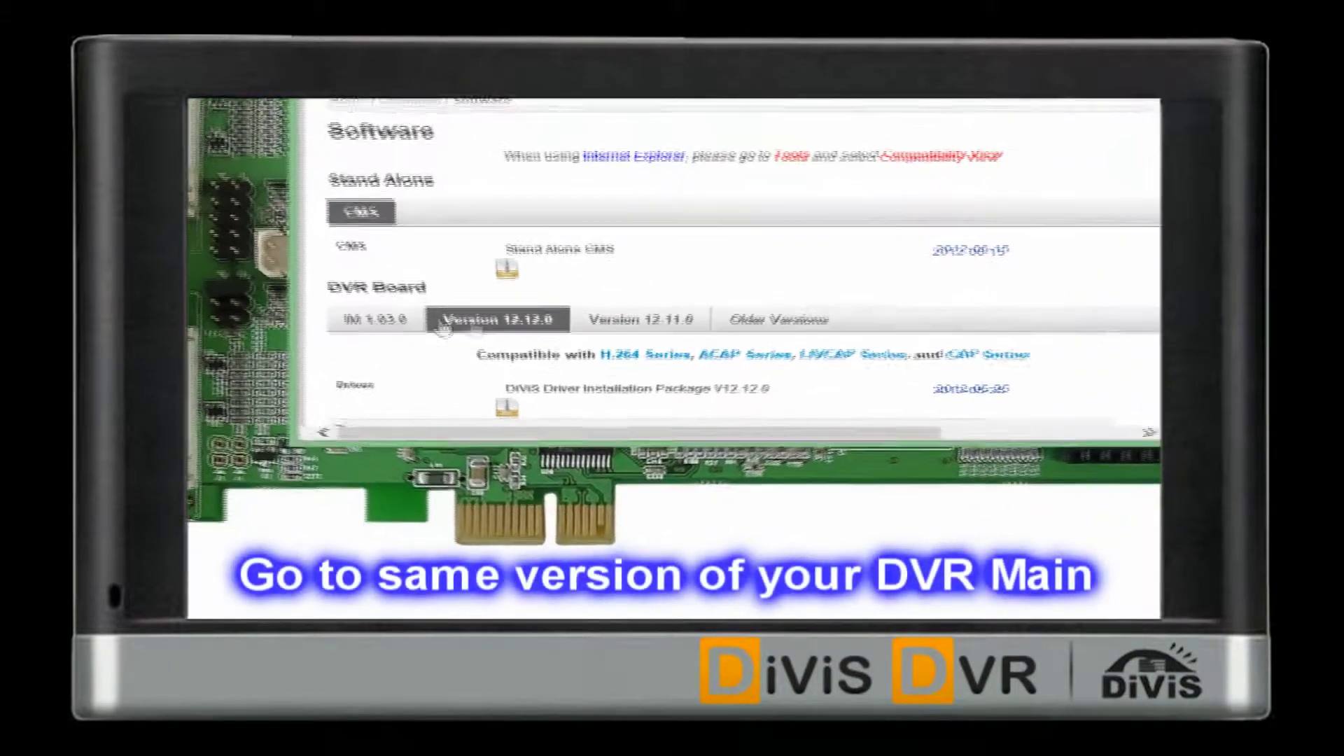
pyautogui.click(449, 394)
pyautogui.click(509, 308)
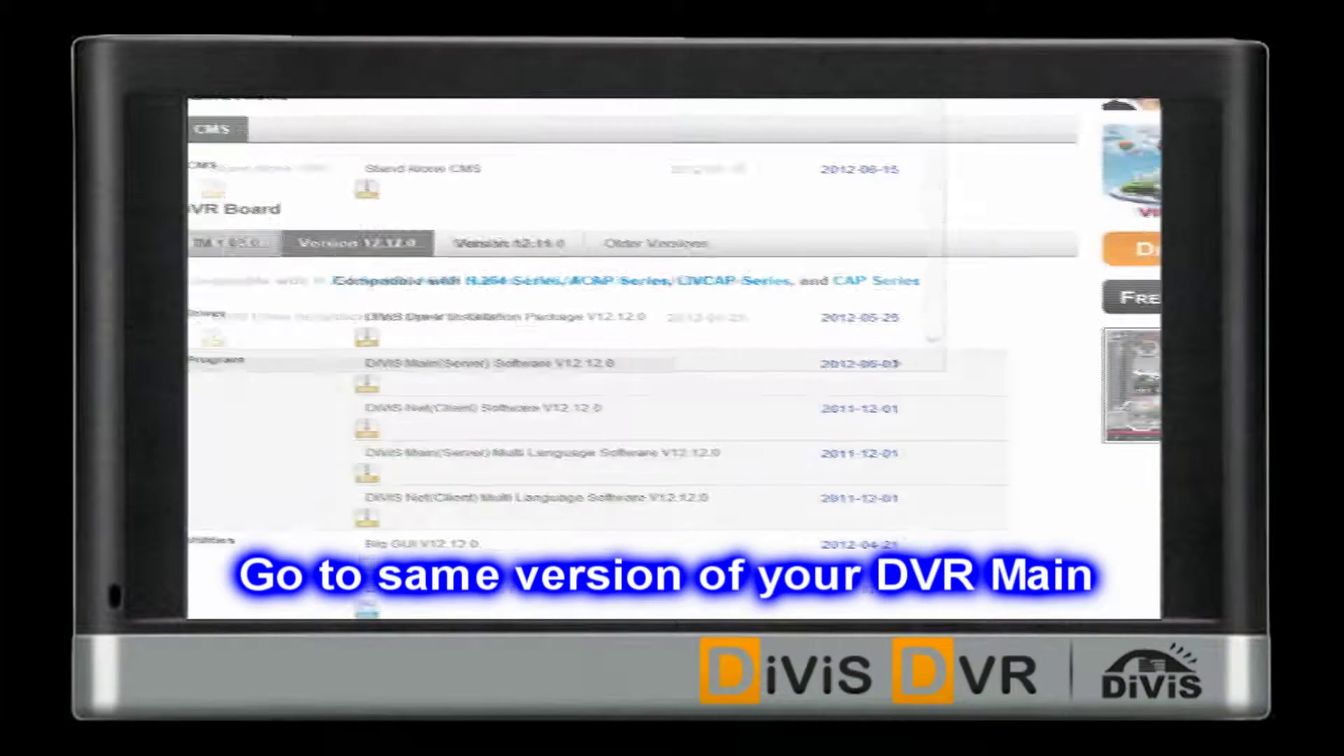
pyautogui.scroll(-2, 297, 228)
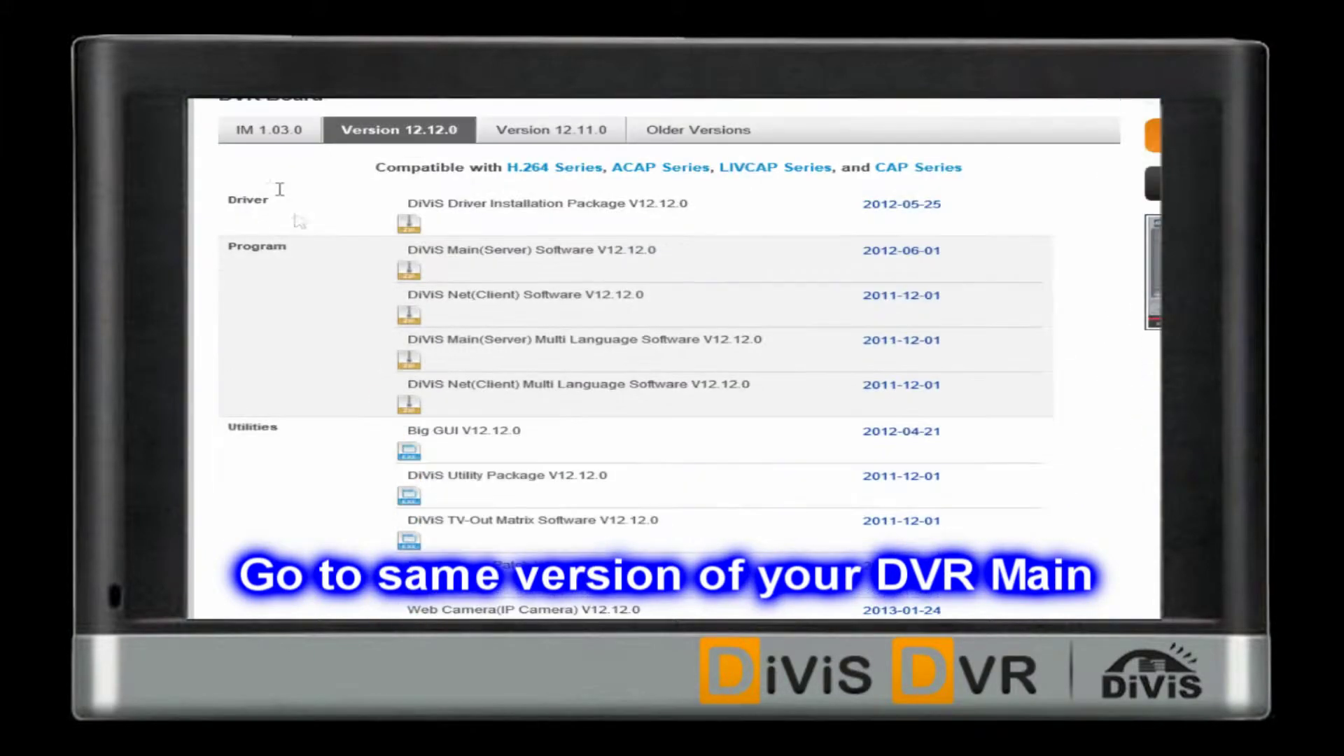
pyautogui.click(246, 142)
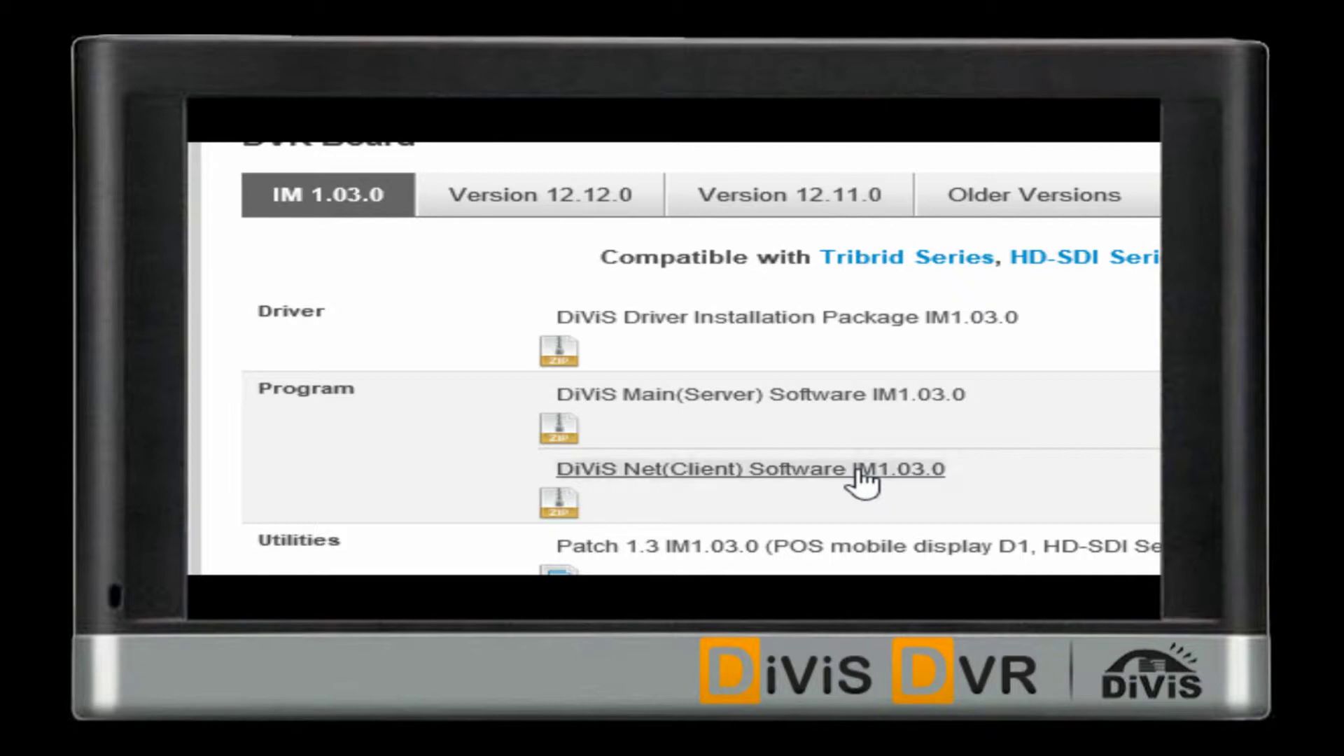
# Save the DiViS Net(Client) Software IM1.03.0 zip and open its Downloads folder
pyautogui.click(858, 470)
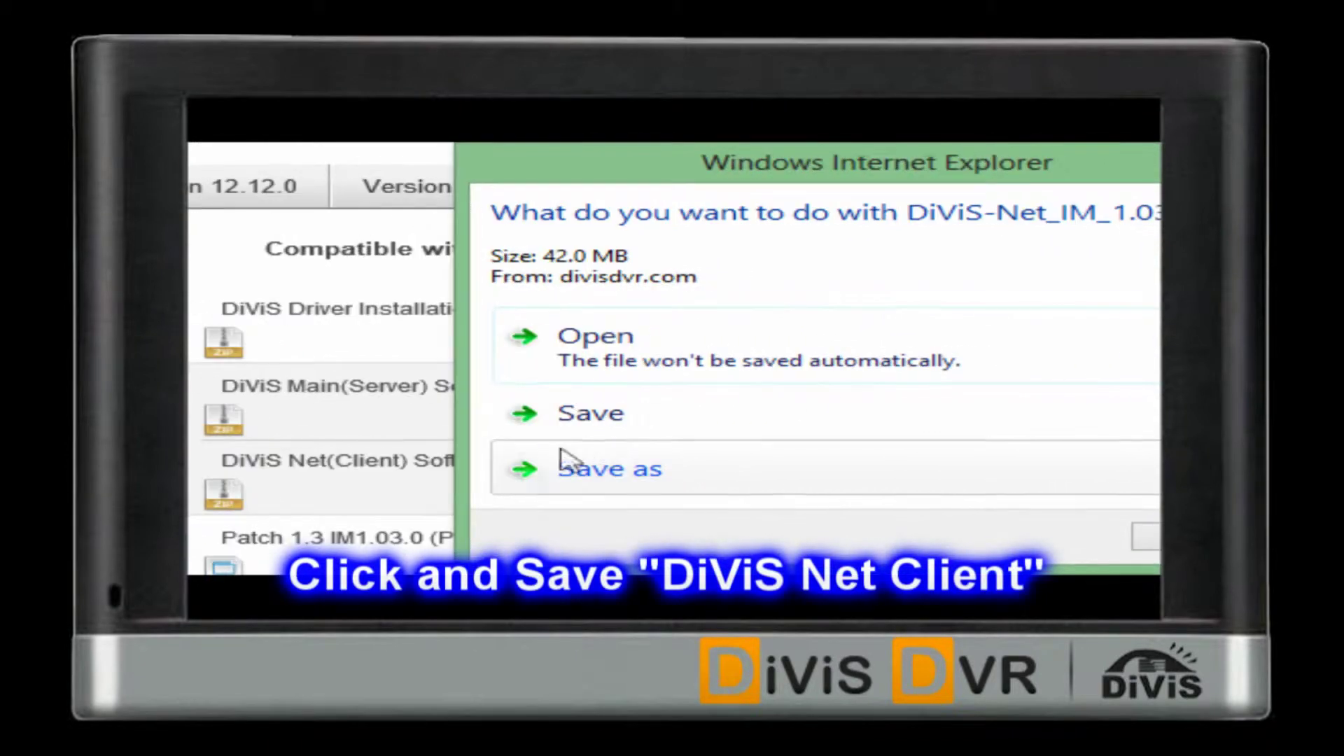
pyautogui.click(627, 423)
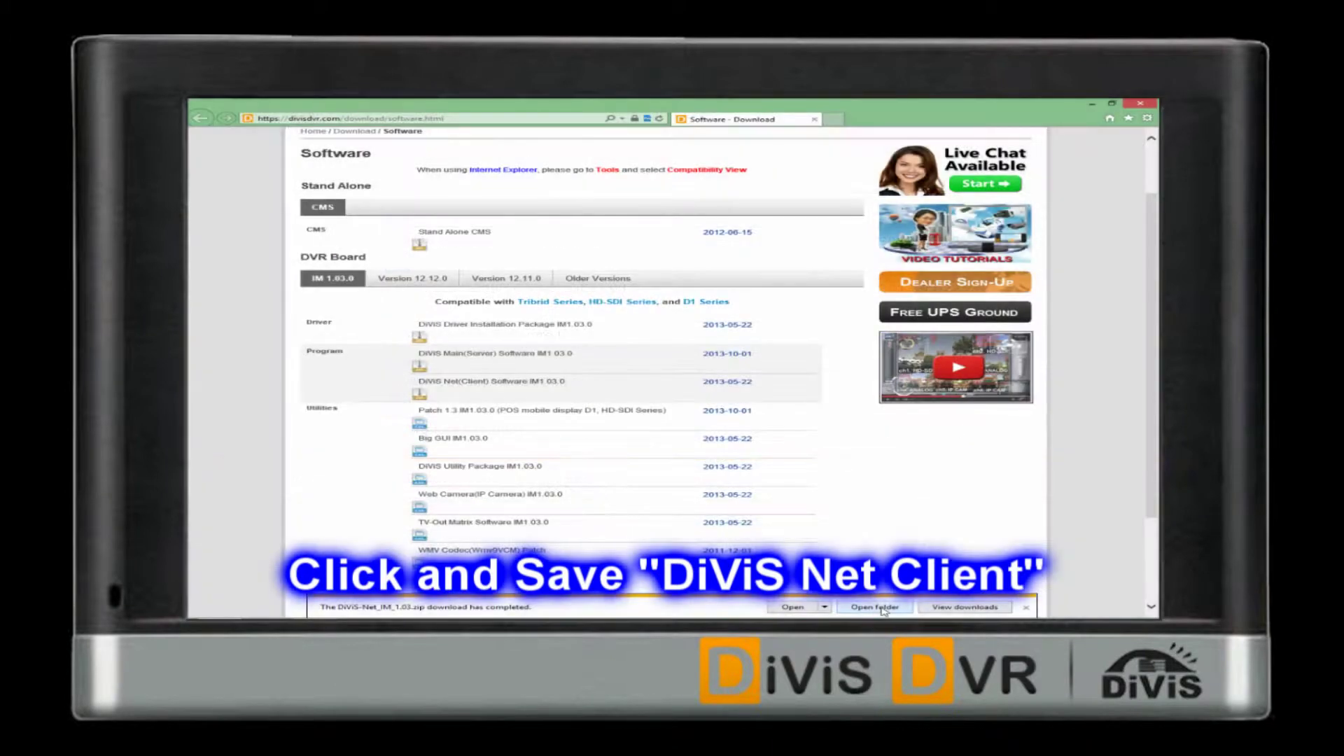
pyautogui.click(883, 607)
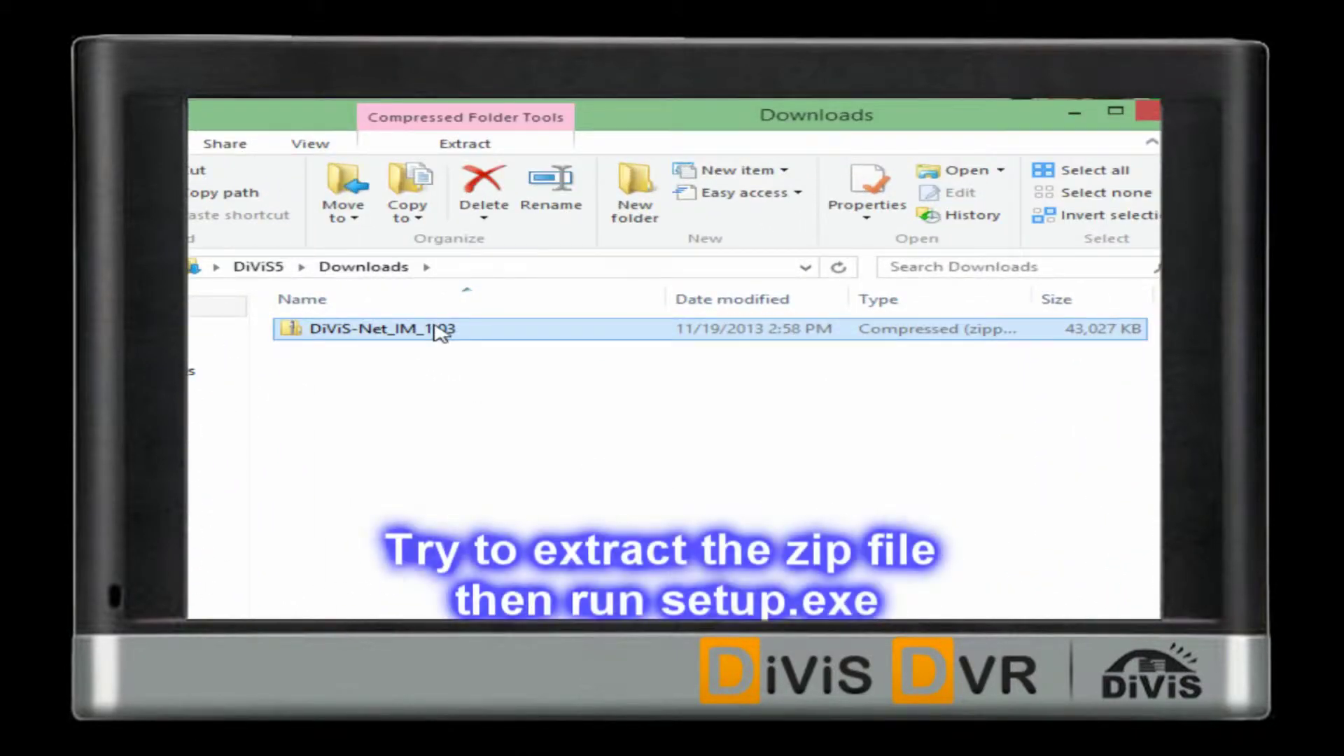
# Extract DiViS-Net_IM_1.03.zip to the suggested folder
pyautogui.rightClick(435, 330)
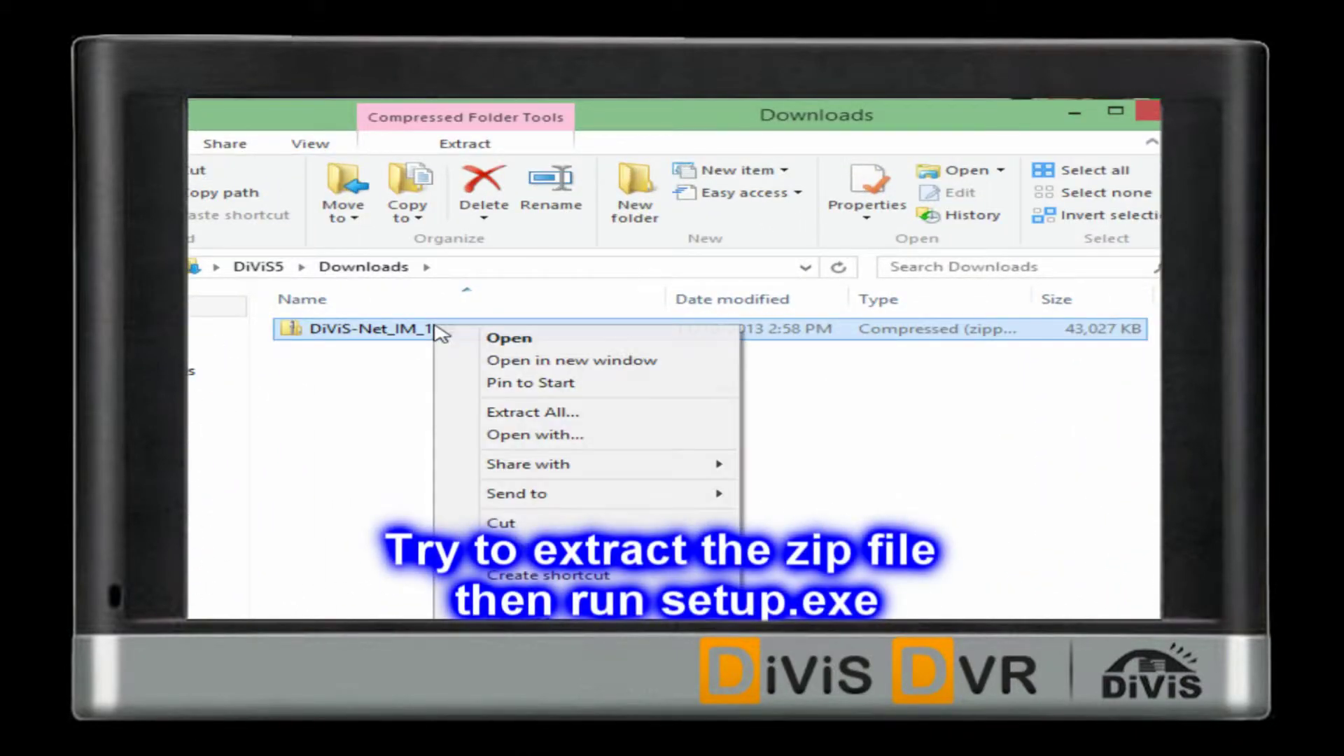
pyautogui.click(604, 411)
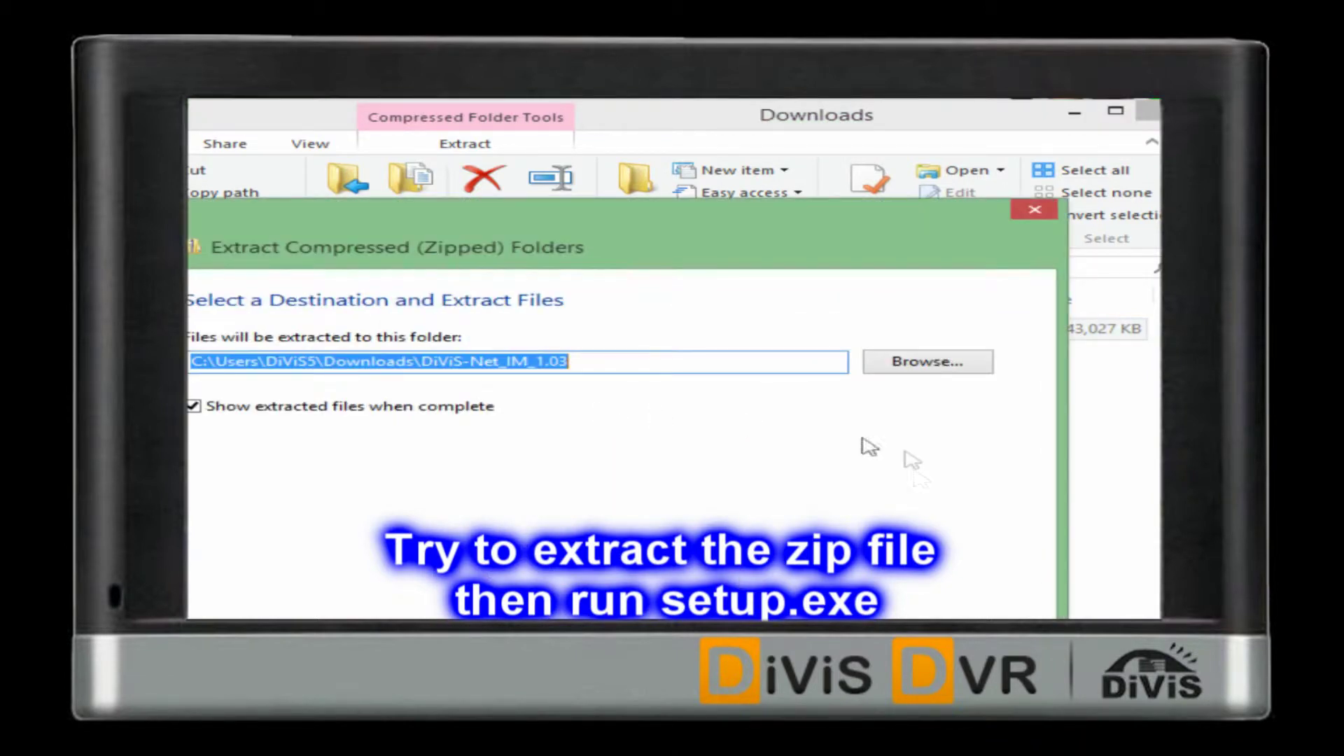
pyautogui.press('Return')
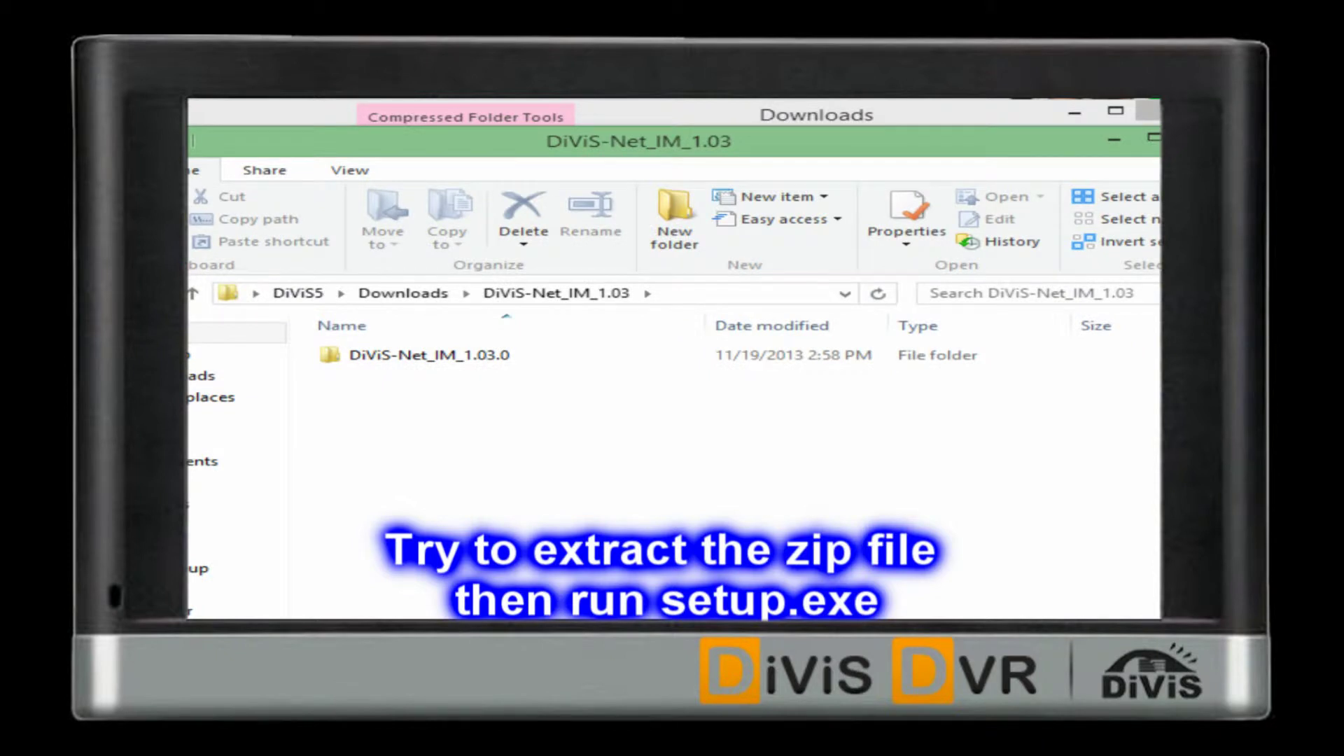
# Run setup from the DiViS-Net_IM_1.03.0 folder, keeping English as the installer language
pyautogui.doubleClick(471, 356)
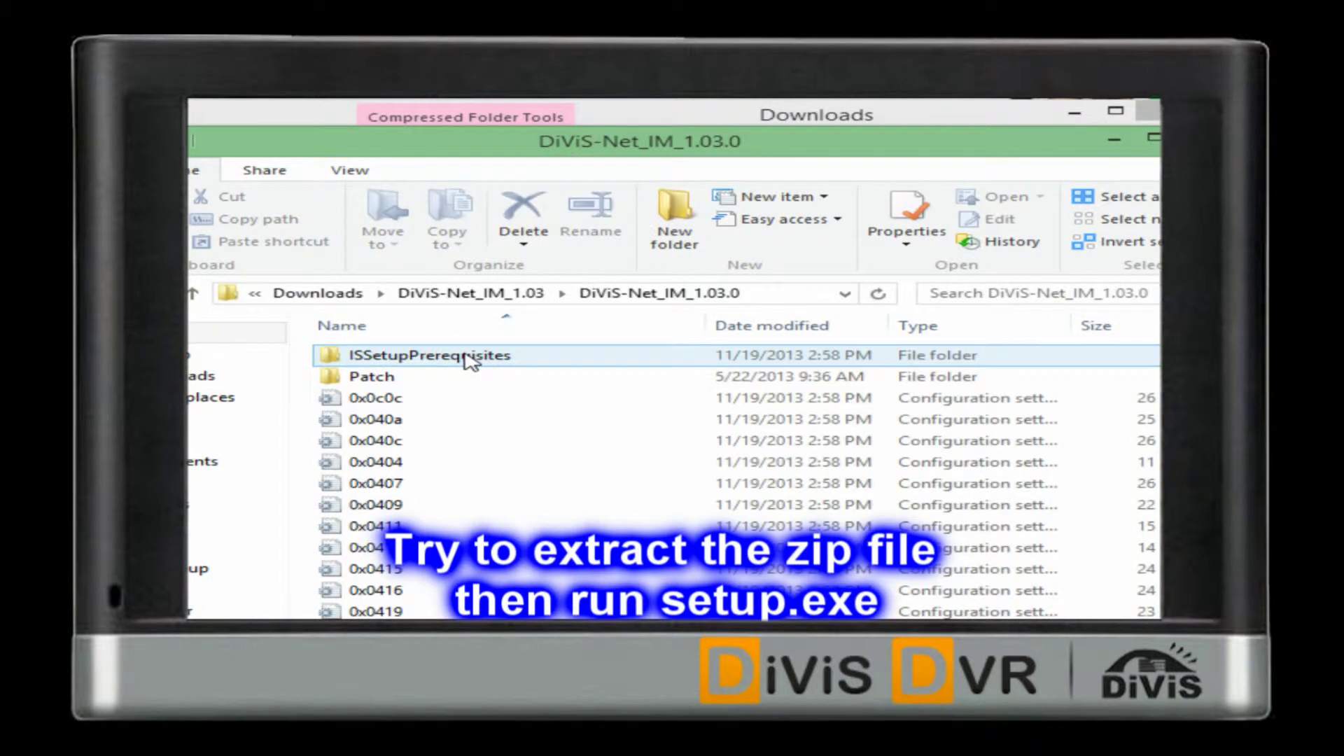
pyautogui.scroll(-3, 516, 435)
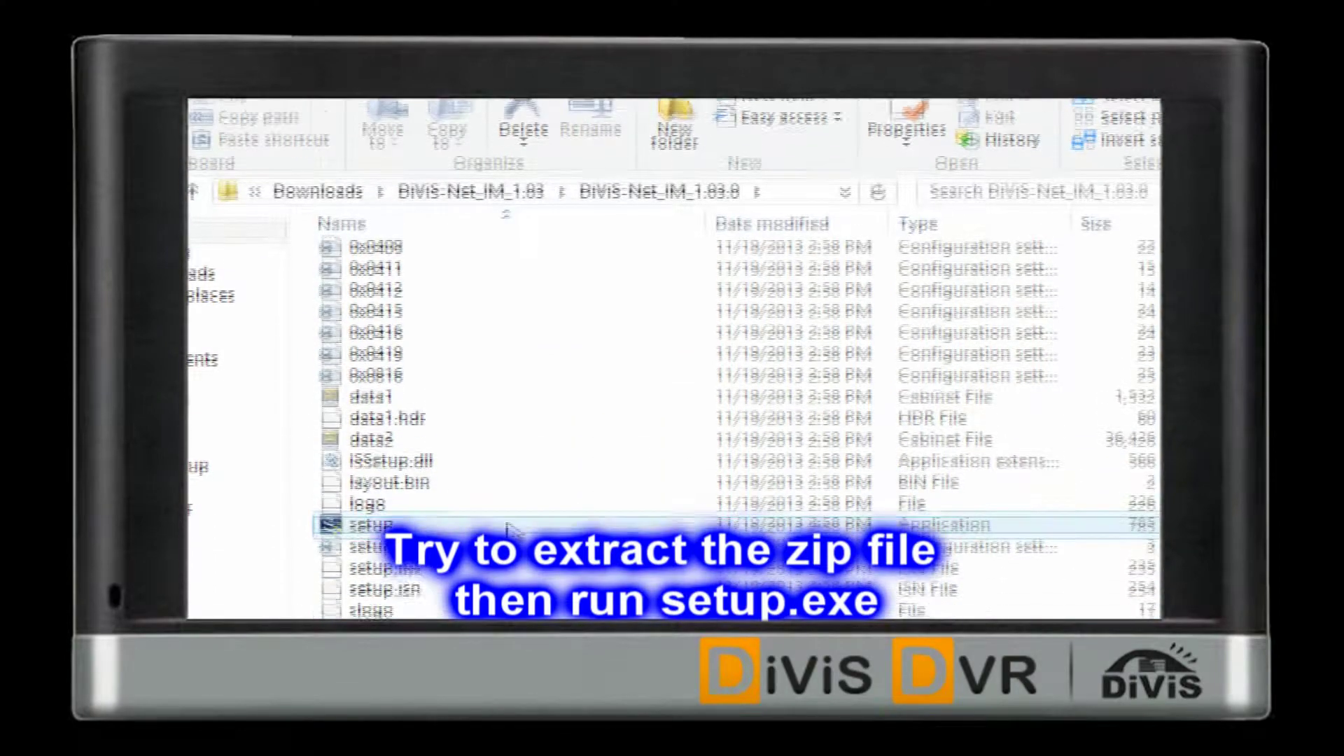
pyautogui.click(513, 423)
pyautogui.doubleClick(513, 423)
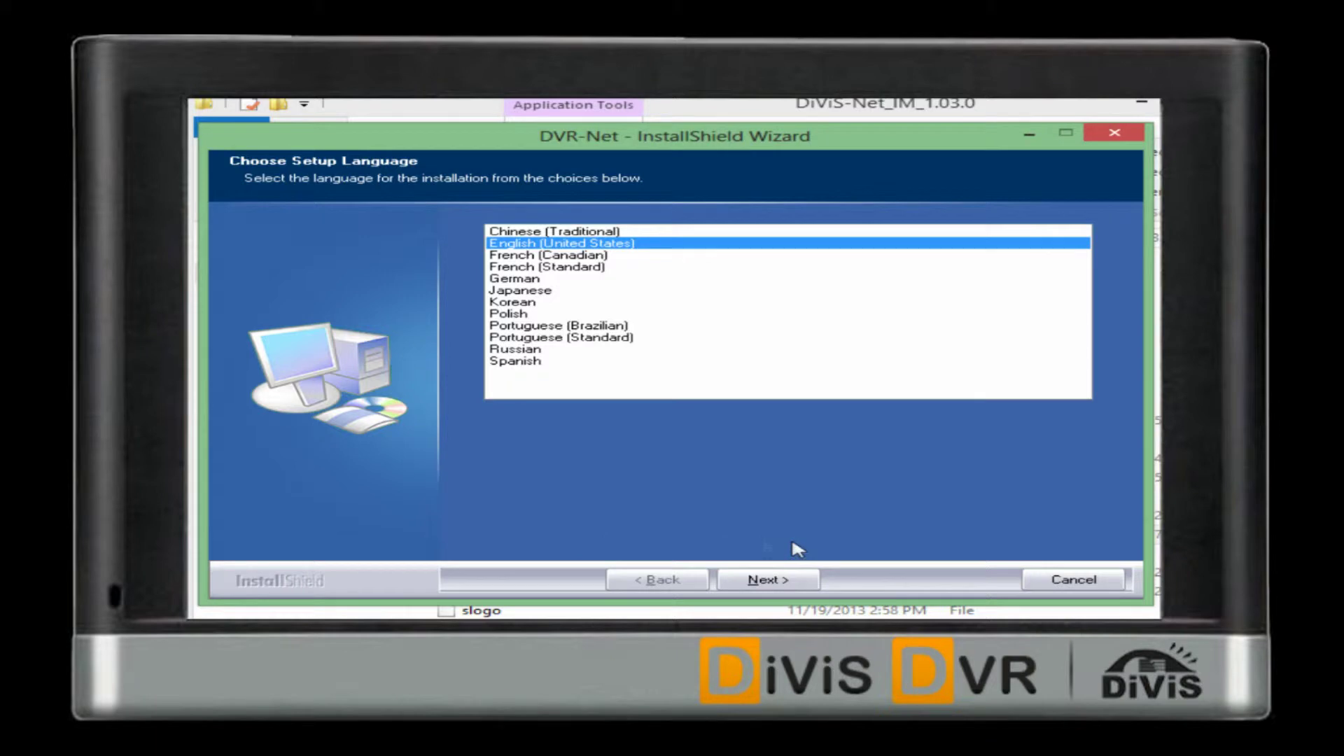
pyautogui.click(768, 580)
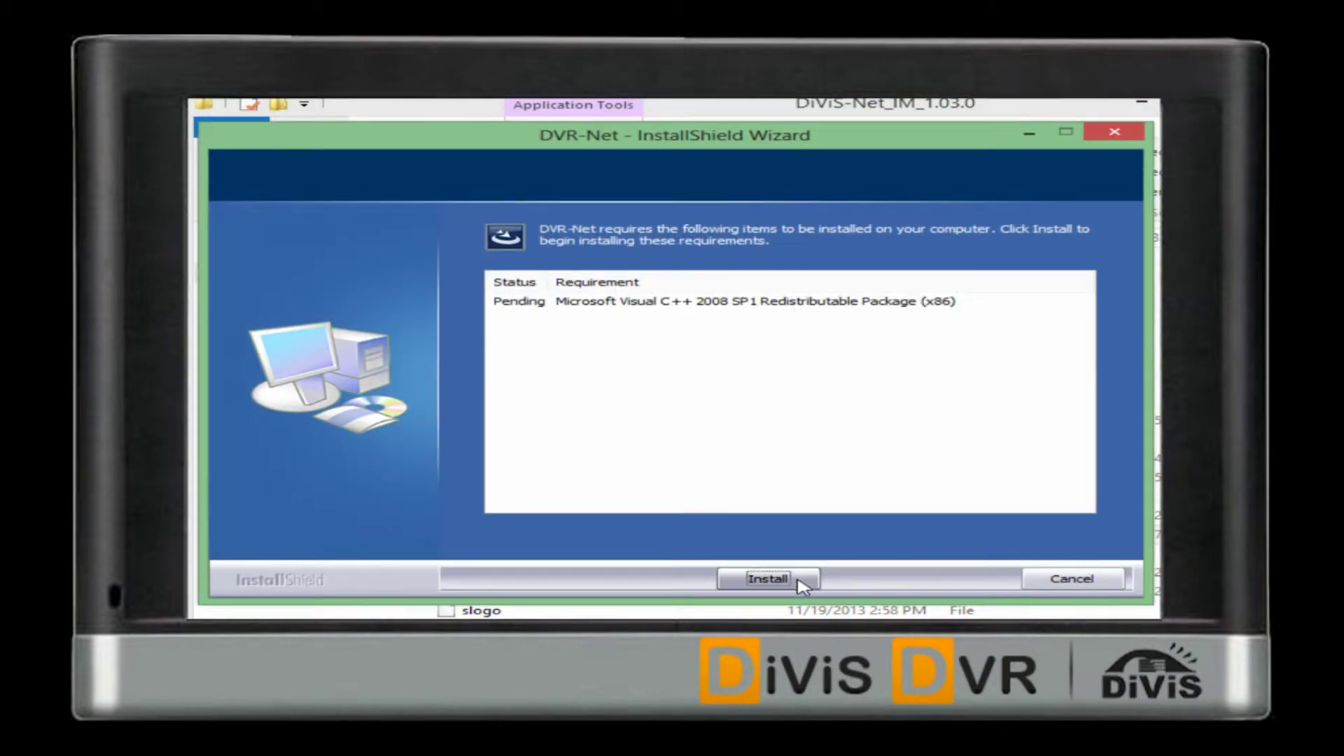
# Install the Visual C++ 2008 prerequisite, then DVR-Net to the default destination folder
pyautogui.click(798, 581)
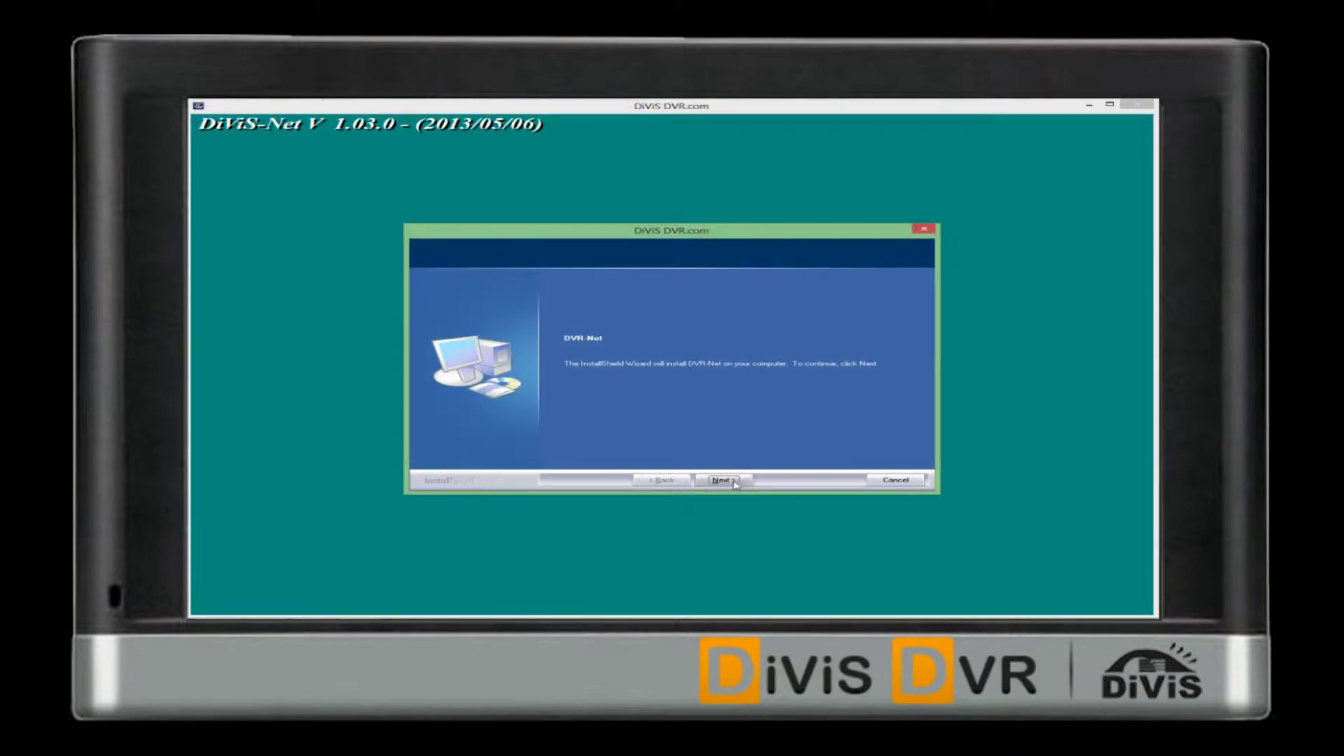
pyautogui.click(721, 481)
pyautogui.click(734, 482)
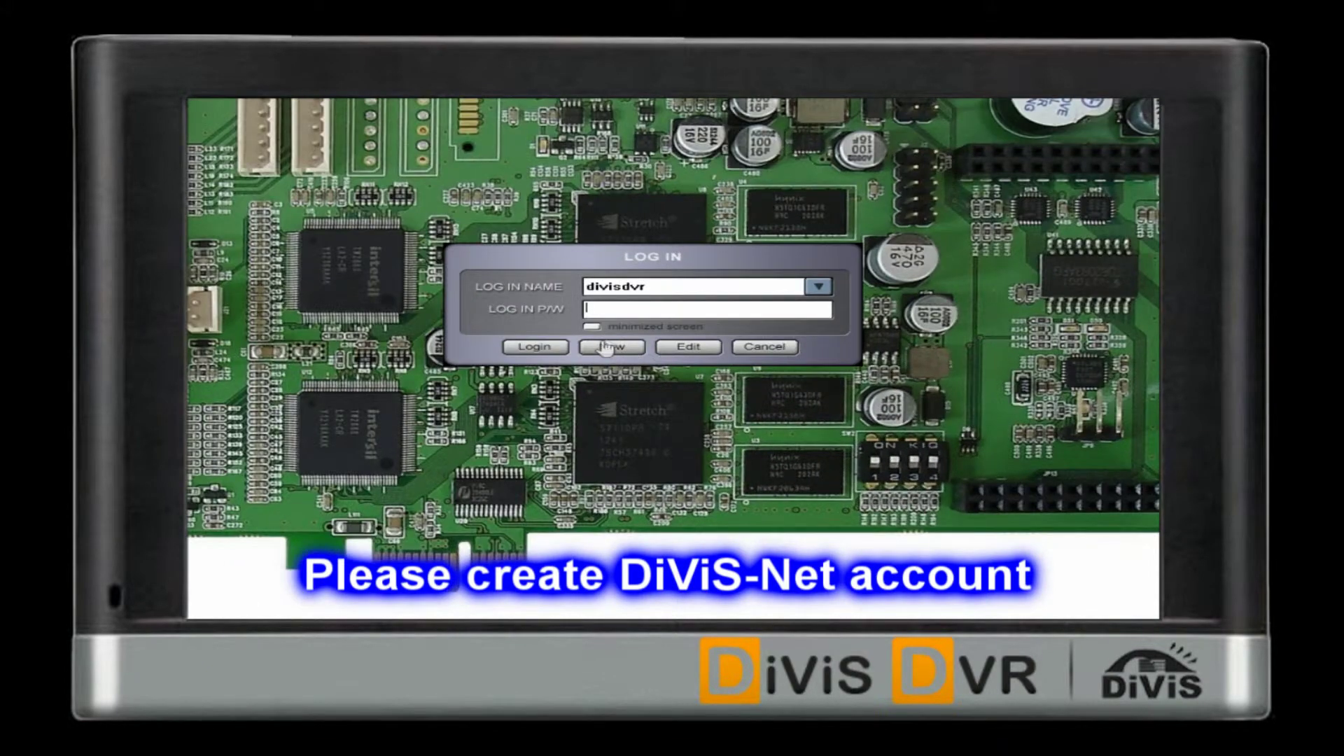
# Create a new DiViS-Net account with a login name and confirmed password
pyautogui.click(632, 348)
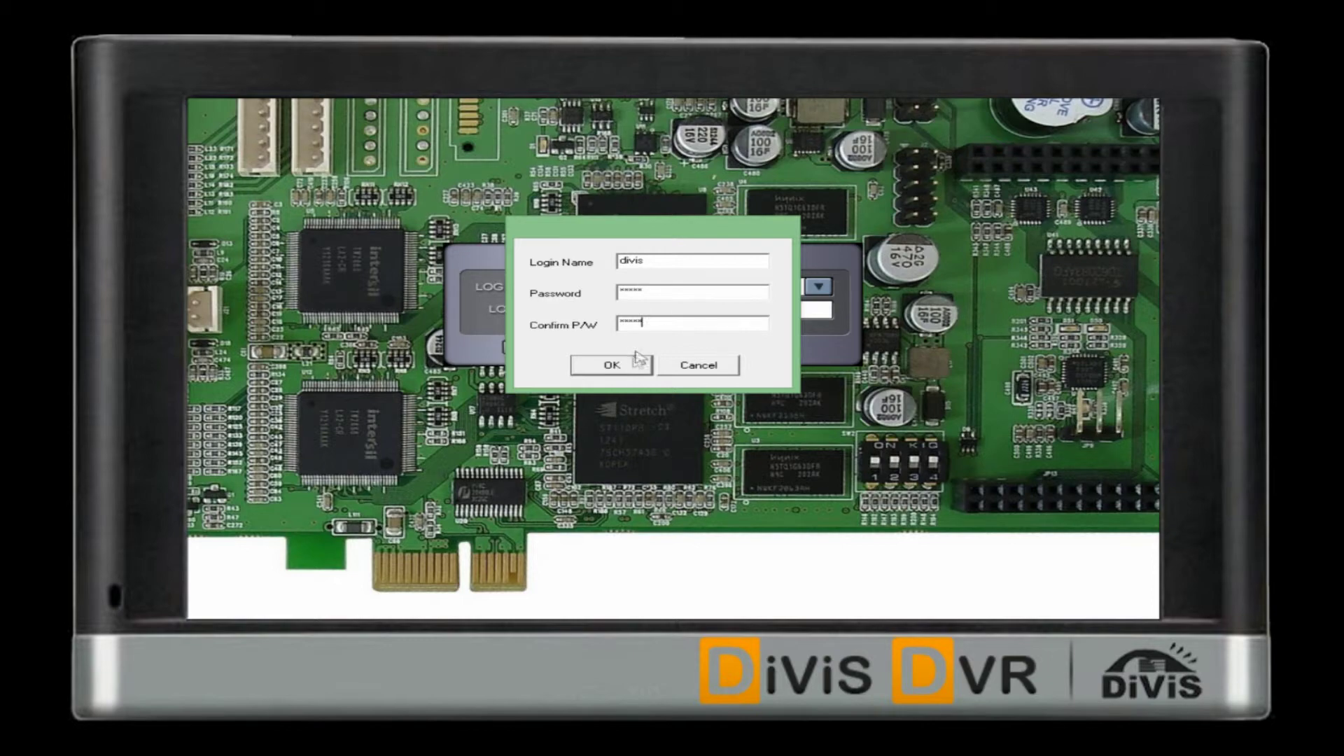
pyautogui.click(612, 365)
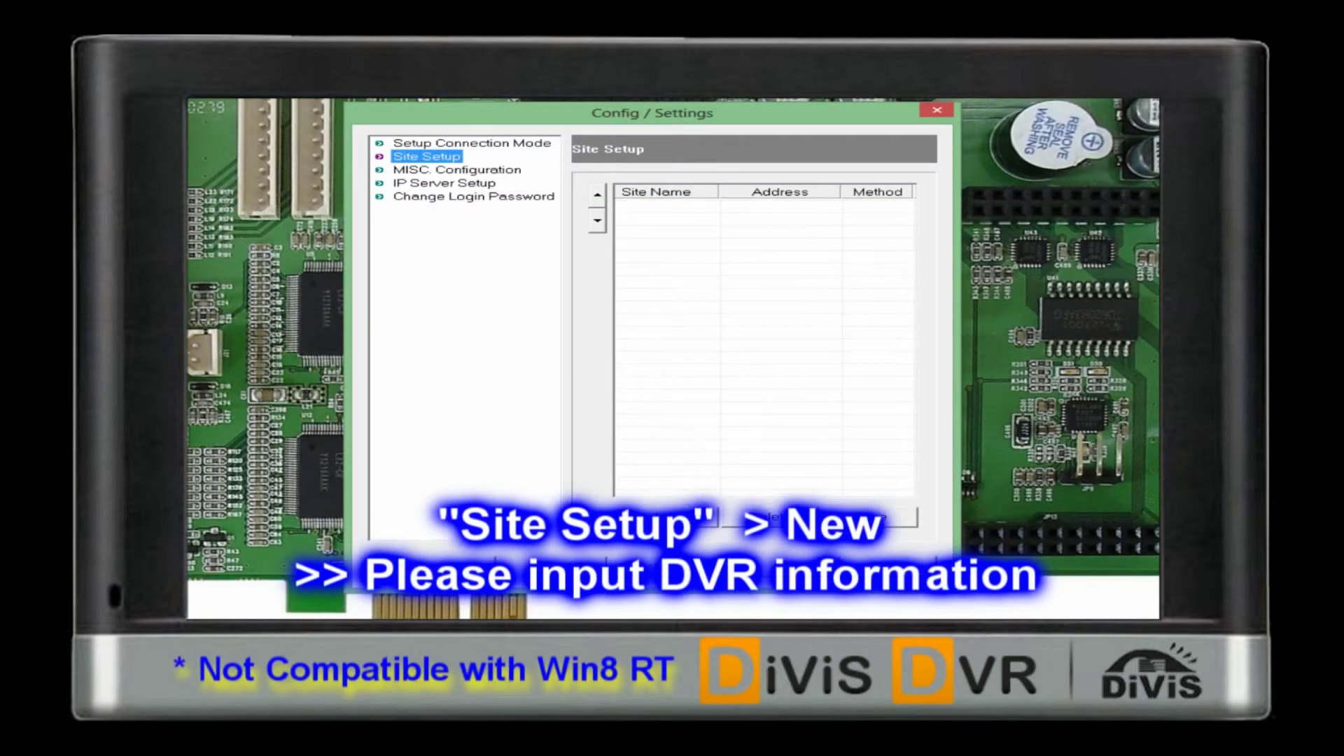
# Add and save TCP/IP site DiViS 1 at 192.168.1.16, then choose it for single connection mode
pyautogui.click(672, 518)
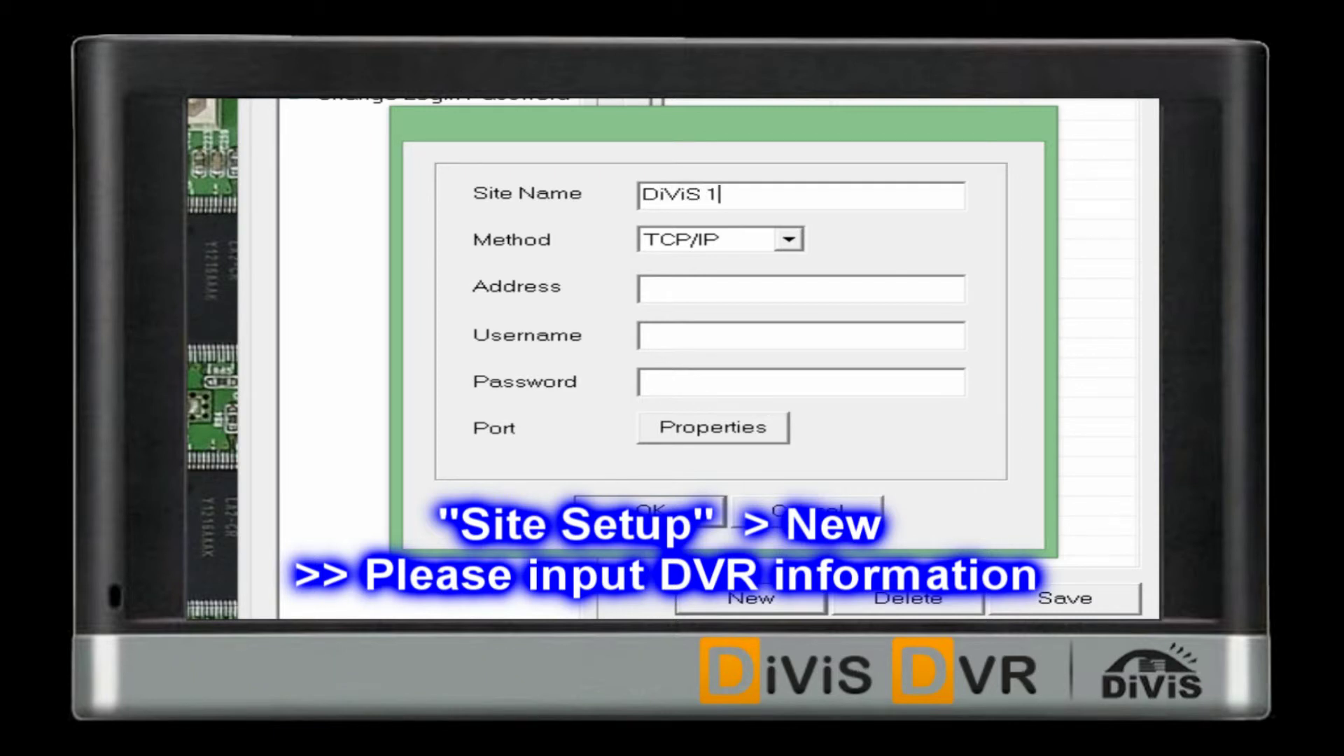
pyautogui.press('Tab')
pyautogui.press('Tab')
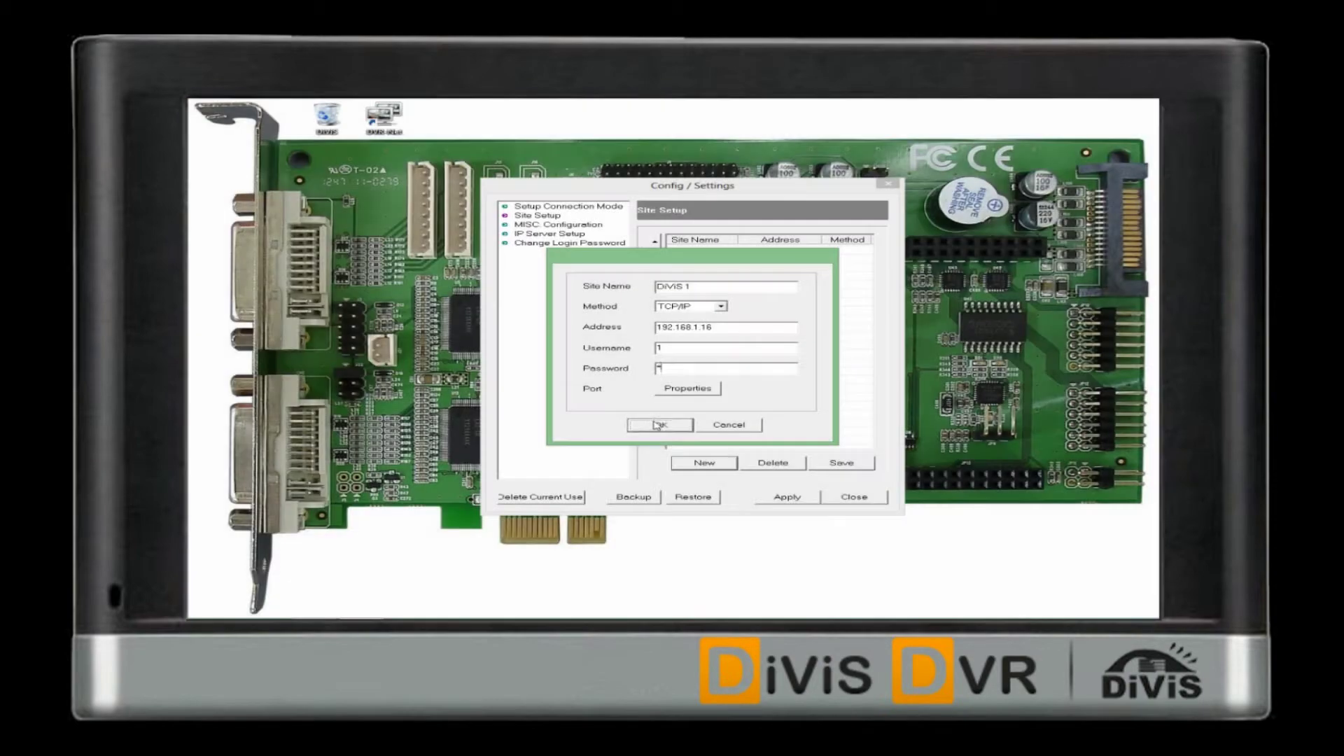
pyautogui.click(658, 426)
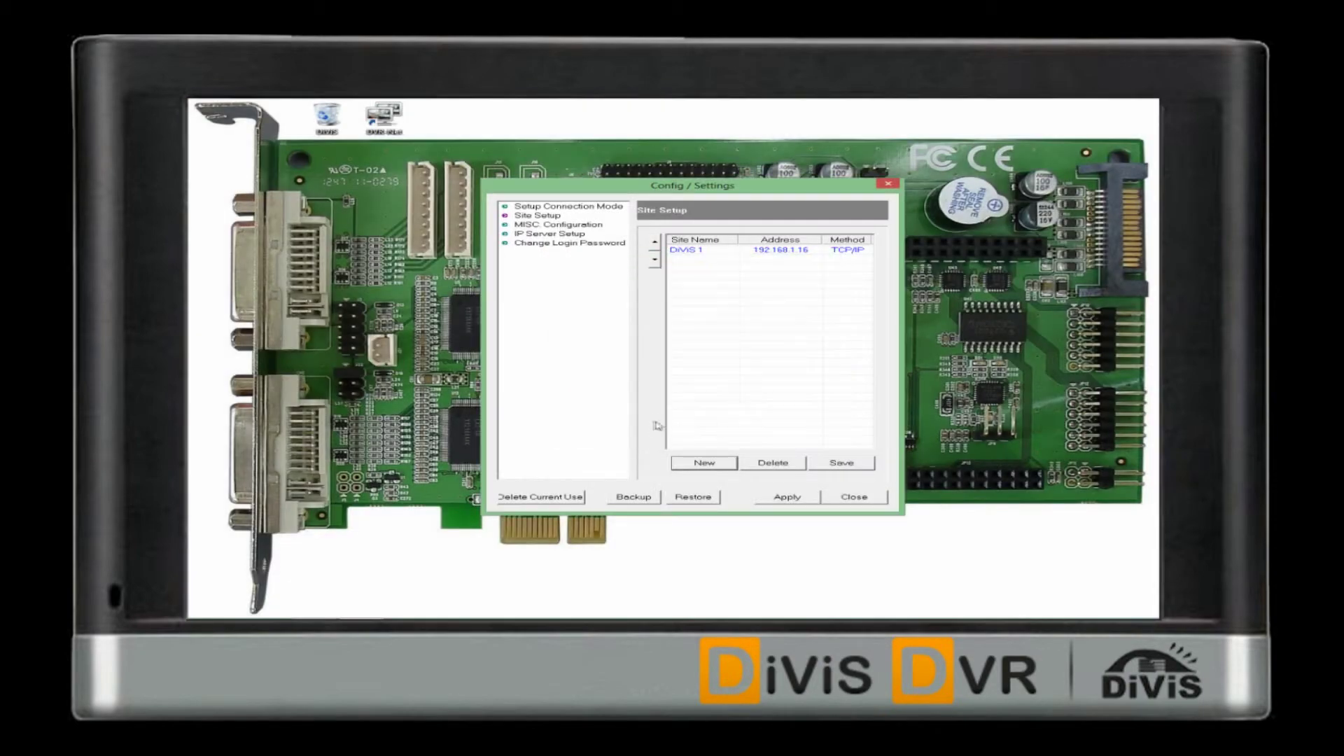
pyautogui.click(835, 457)
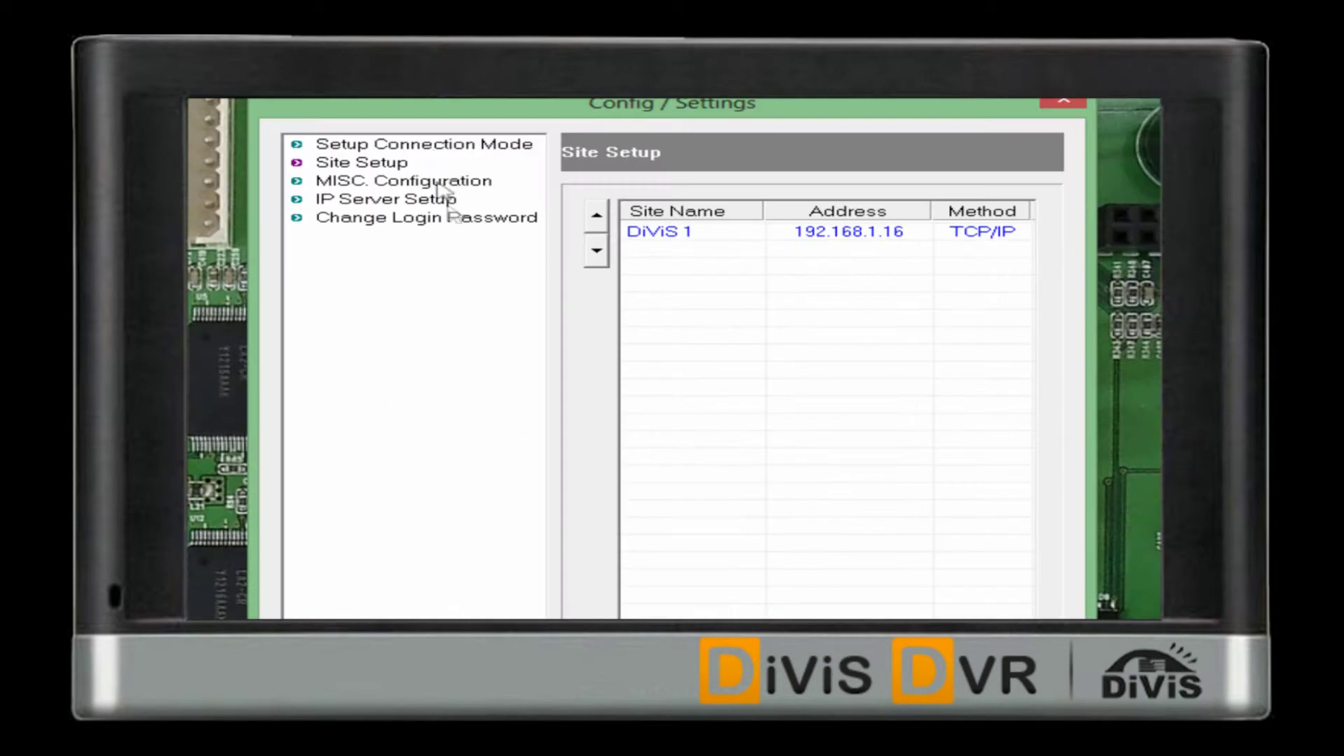
pyautogui.click(571, 208)
pyautogui.click(1019, 218)
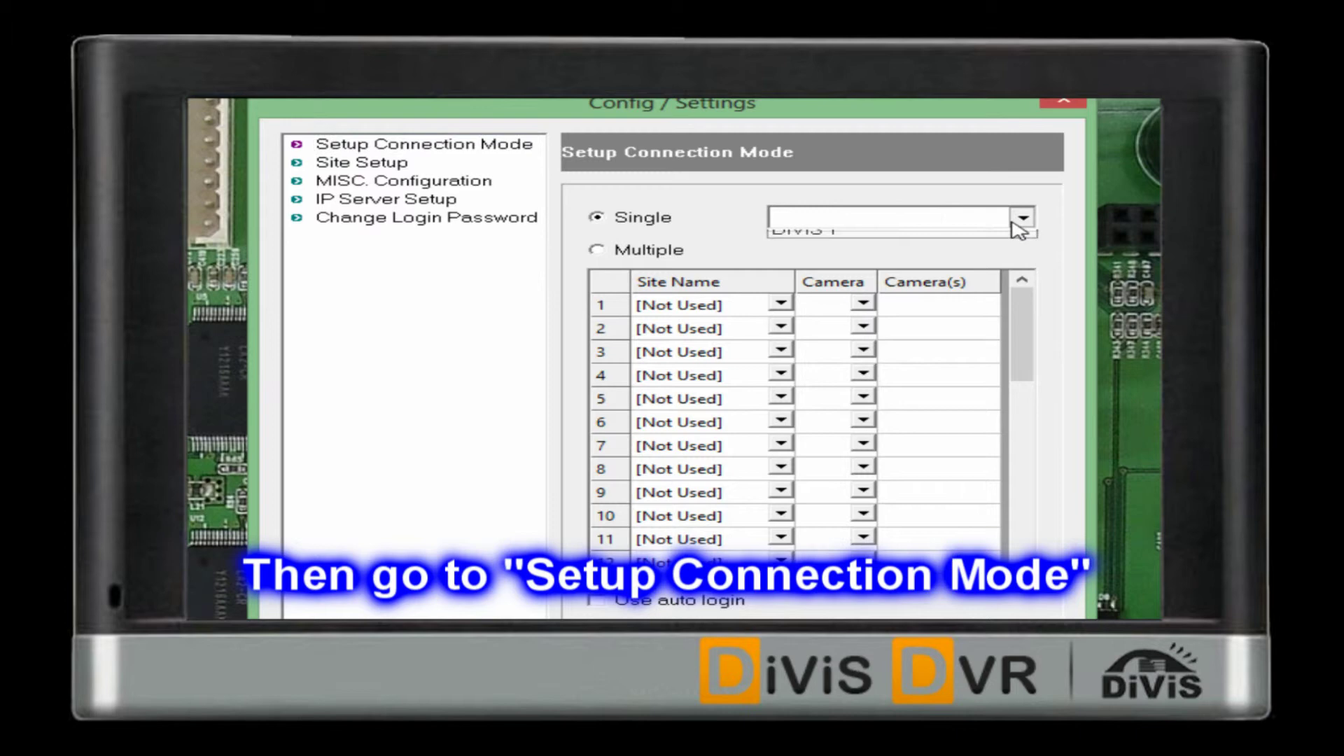